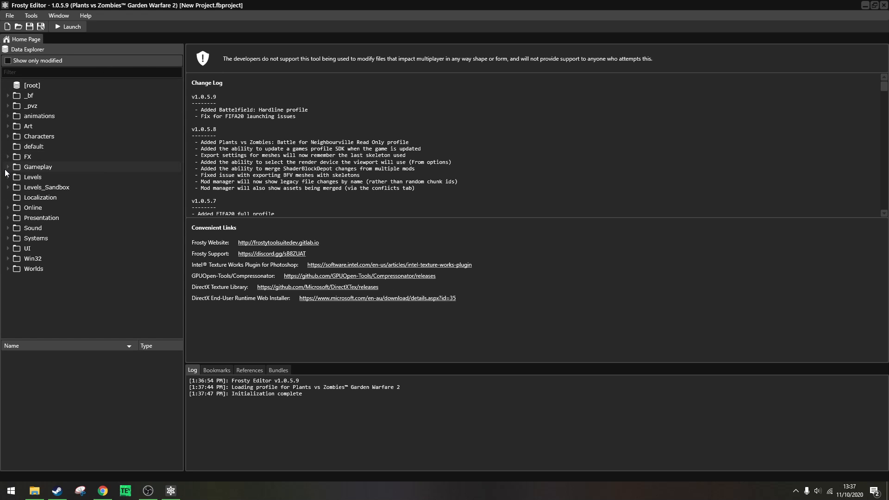
Step: Display the contents of the Gameplay/Soldiers/Human folder in the data explorer
{"action": "left_click", "coordinate": [7, 170]}
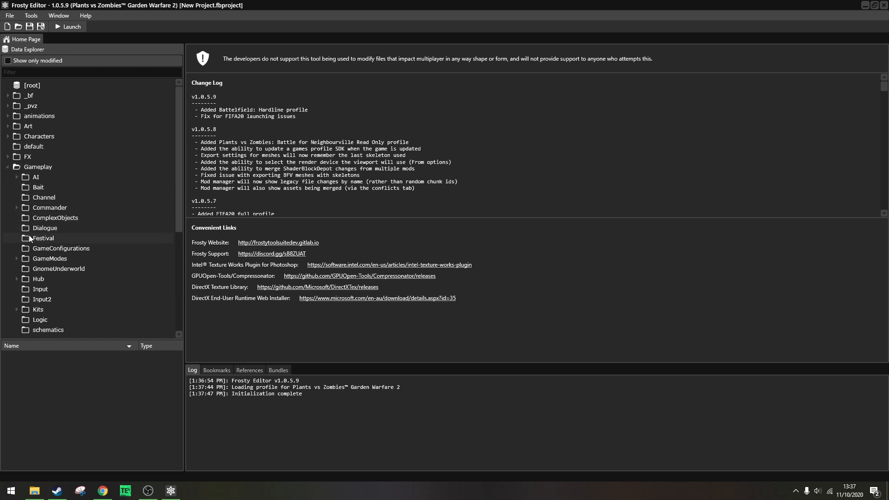
{"action": "scroll", "coordinate": [29, 235], "scroll_direction": "down", "scroll_amount": 5}
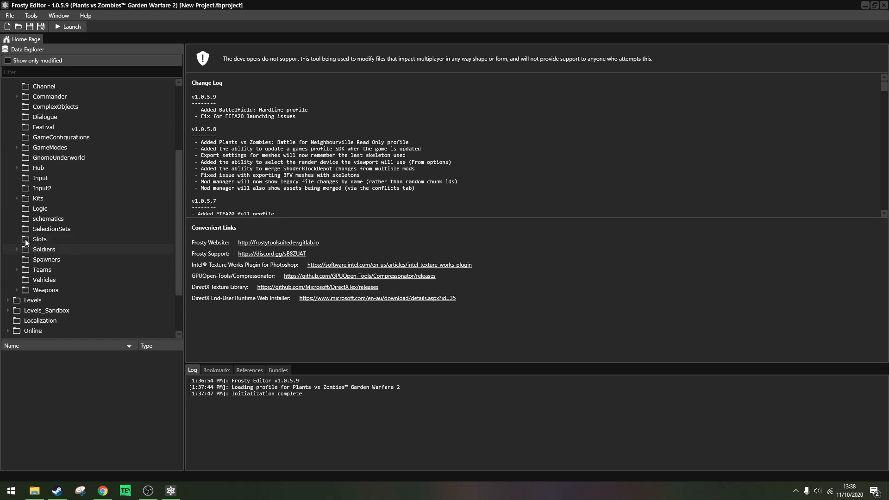
{"action": "left_click", "coordinate": [16, 249]}
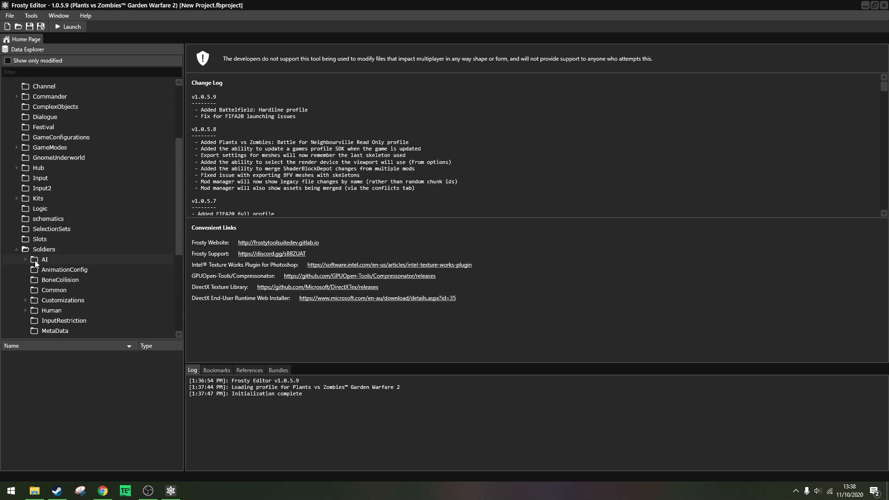
{"action": "scroll", "coordinate": [35, 260], "scroll_direction": "down", "scroll_amount": 1}
{"action": "left_click", "coordinate": [37, 286]}
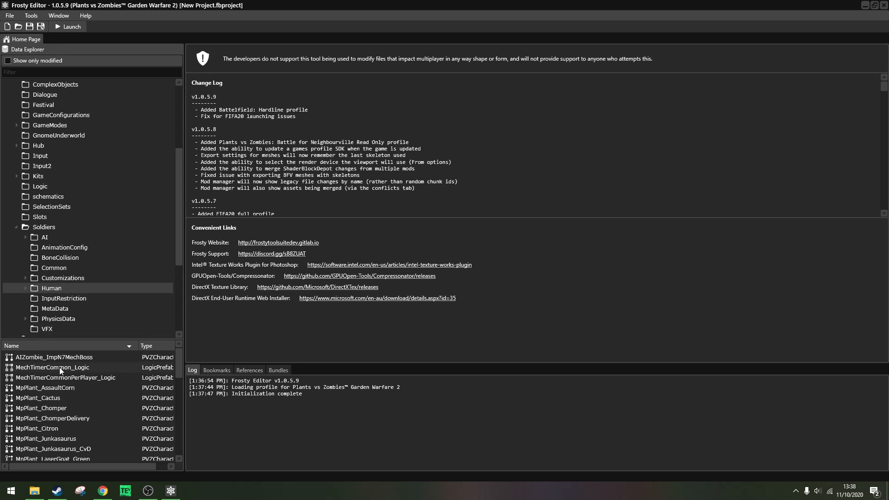
Step: Find the MpZombie_CaptainBrainz asset in the Human folder and open it
{"action": "scroll", "coordinate": [57, 366], "scroll_direction": "down", "scroll_amount": 8}
{"action": "scroll", "coordinate": [54, 378], "scroll_direction": "down", "scroll_amount": 3}
{"action": "scroll", "coordinate": [54, 378], "scroll_direction": "down", "scroll_amount": 2}
{"action": "scroll", "coordinate": [54, 378], "scroll_direction": "up", "scroll_amount": 13}
{"action": "scroll", "coordinate": [53, 376], "scroll_direction": "down", "scroll_amount": 9}
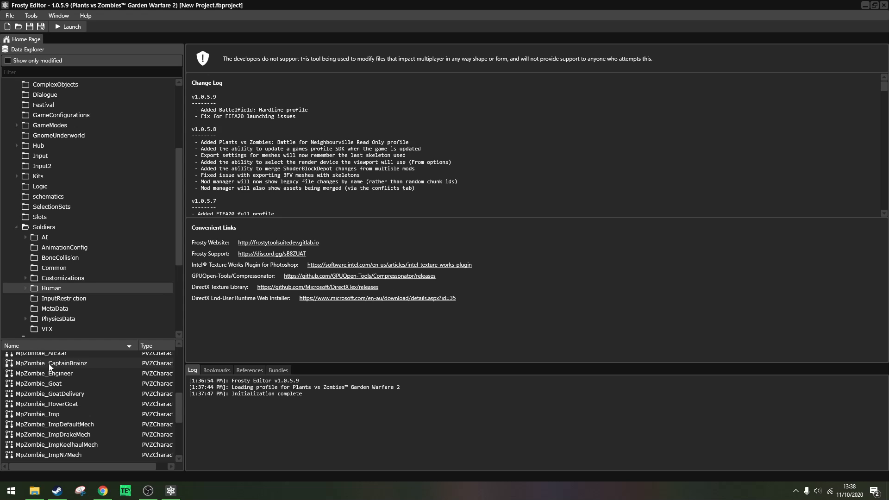
{"action": "scroll", "coordinate": [49, 367], "scroll_direction": "up", "scroll_amount": 1}
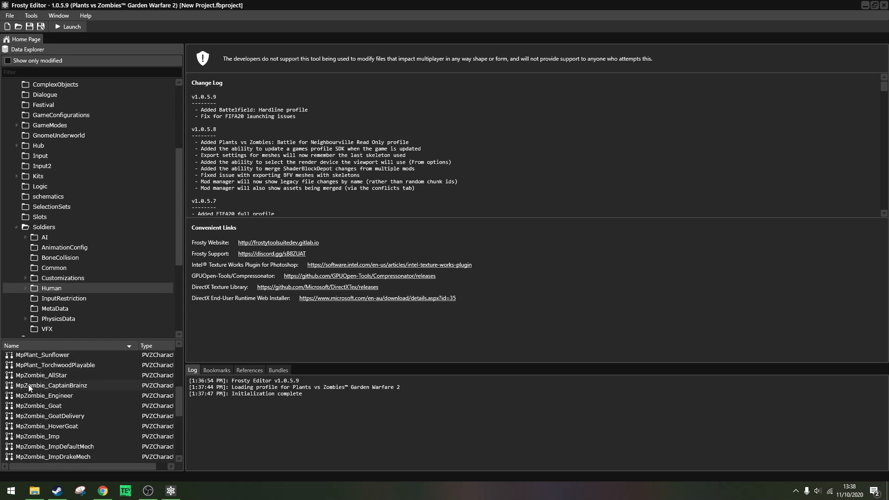
{"action": "left_click", "coordinate": [50, 387]}
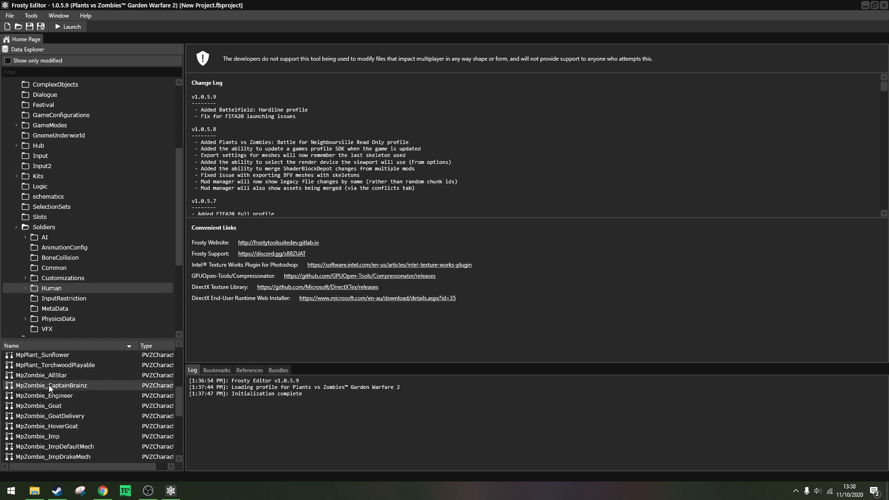
{"action": "double_click", "coordinate": [85, 386]}
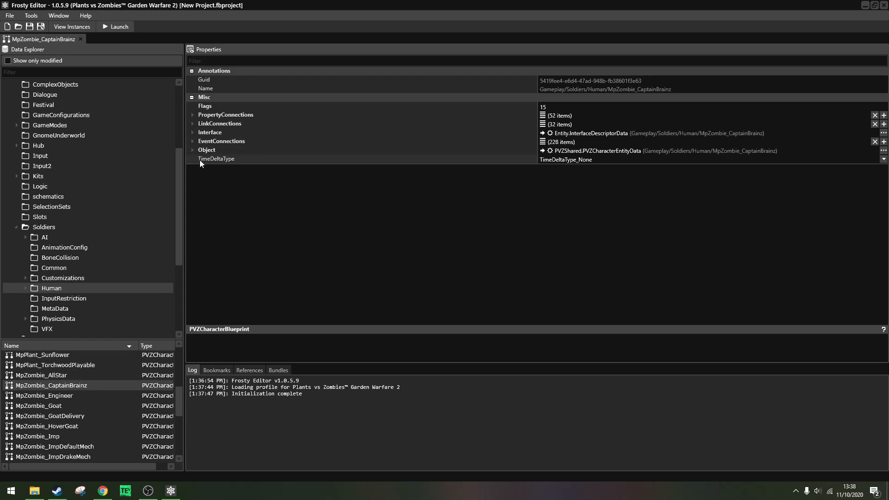
Step: Set MaxHealth to 9999 in the Object properties of MpZombie_CaptainBrainz
{"action": "left_click", "coordinate": [193, 151]}
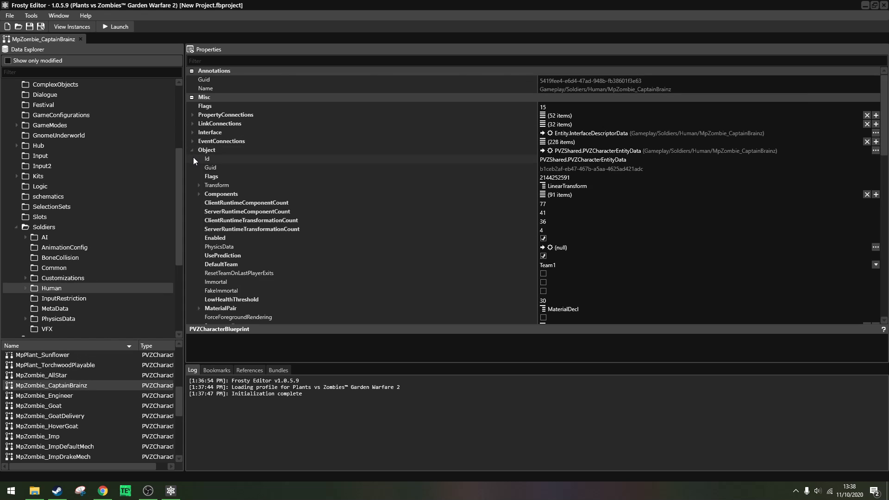
{"action": "scroll", "coordinate": [202, 202], "scroll_direction": "down", "scroll_amount": 15}
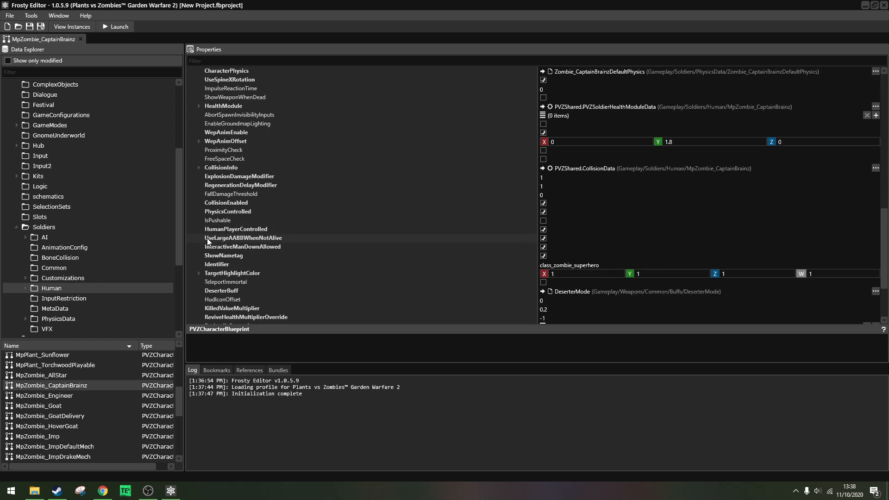
{"action": "scroll", "coordinate": [207, 238], "scroll_direction": "up", "scroll_amount": 7}
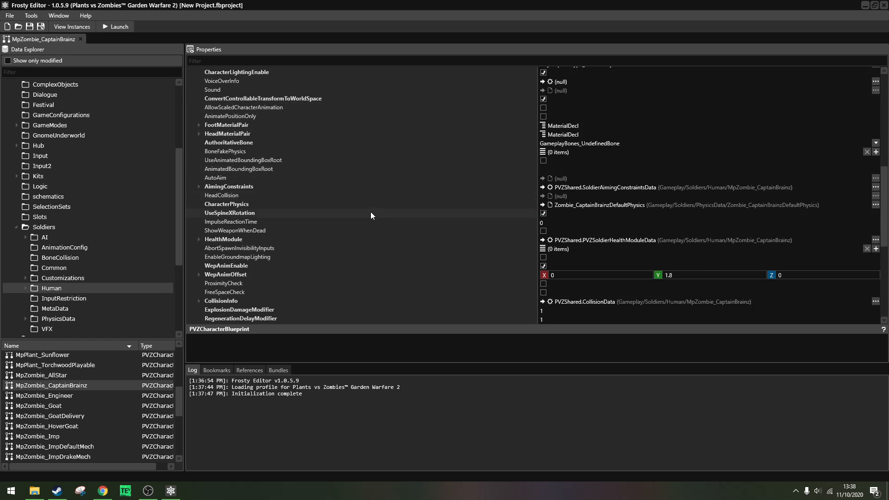
{"action": "scroll", "coordinate": [371, 213], "scroll_direction": "up", "scroll_amount": 3}
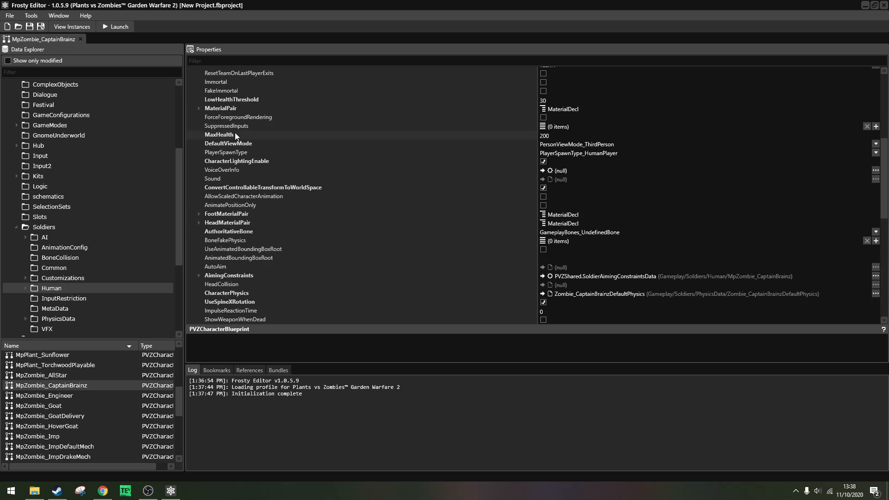
{"action": "left_click", "coordinate": [542, 136]}
{"action": "type", "text": "9999"}
Step: Collapse the Soldiers folder and expand Gameplay/Weapons down to the AssaultCorn subfolders
{"action": "double_click", "coordinate": [13, 226]}
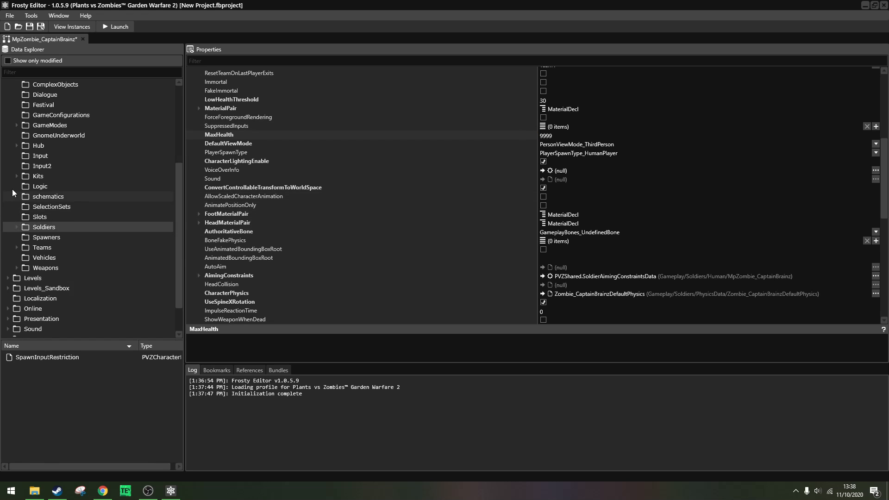
{"action": "left_click", "coordinate": [16, 268]}
{"action": "scroll", "coordinate": [60, 271], "scroll_direction": "down", "scroll_amount": 6}
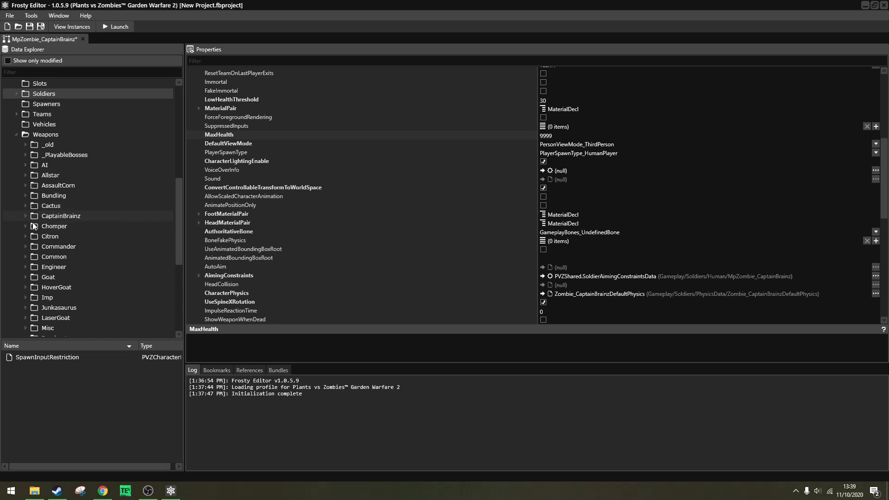
{"action": "left_click", "coordinate": [21, 184]}
{"action": "scroll", "coordinate": [44, 199], "scroll_direction": "down", "scroll_amount": 2}
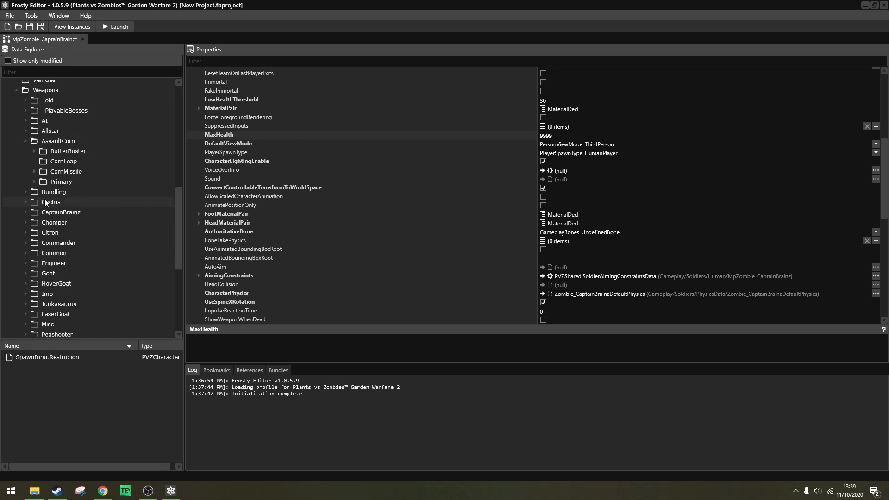
Step: Look through the assets and subfolders of AssaultCorn's ButterBuster folder
{"action": "left_click", "coordinate": [48, 153]}
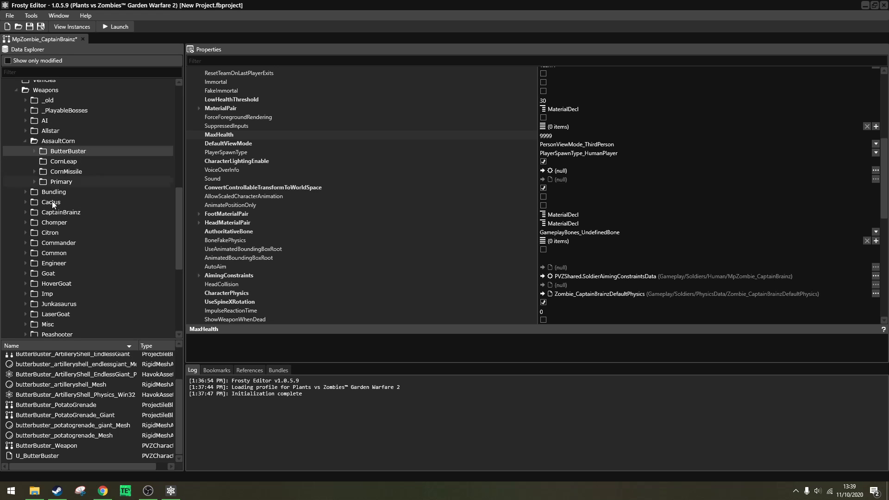
{"action": "scroll", "coordinate": [58, 440], "scroll_direction": "up", "scroll_amount": 2}
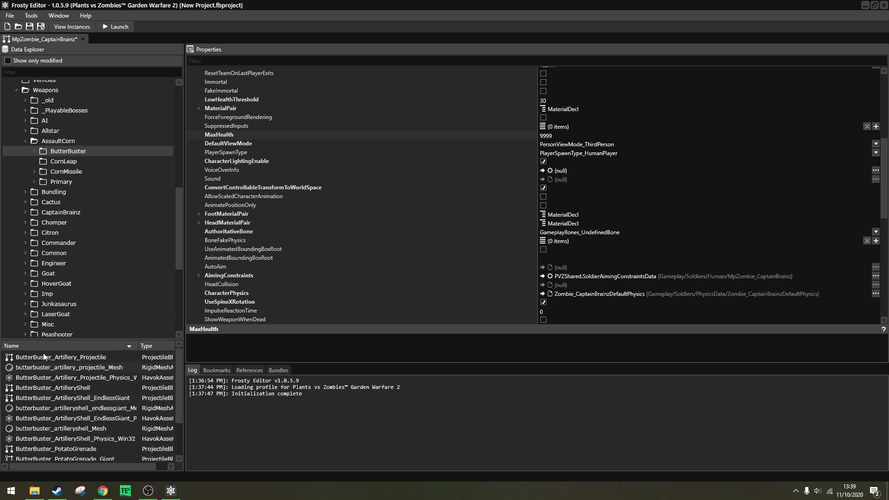
{"action": "left_click", "coordinate": [33, 151]}
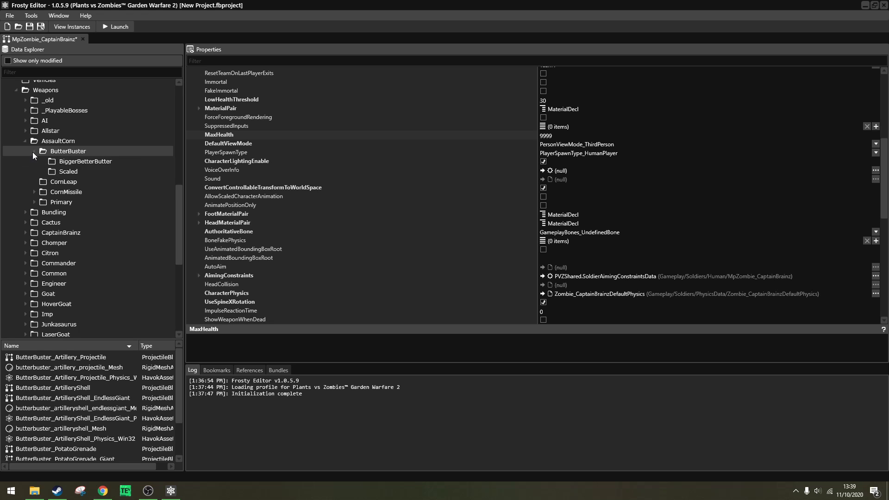
{"action": "left_click", "coordinate": [33, 152]}
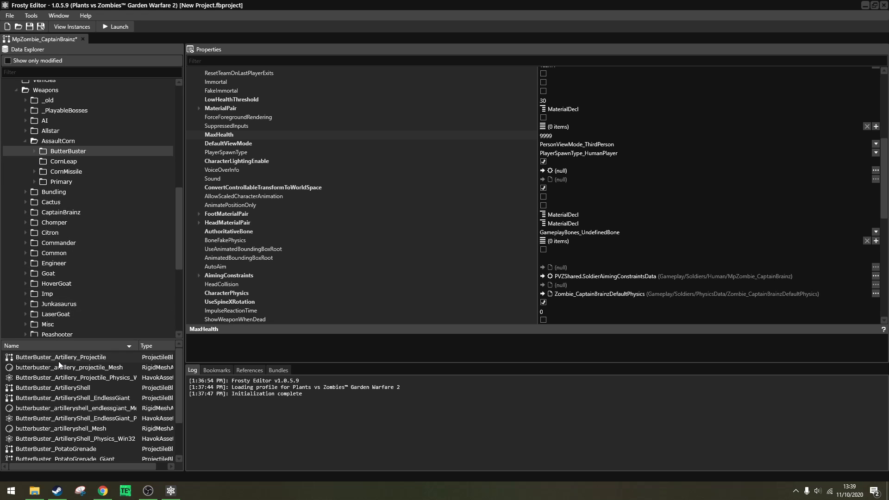
Step: Open the AssaultCorn_Projectile asset from the AssaultCorn/Primary/AssaultCorn folder
{"action": "left_click", "coordinate": [36, 185]}
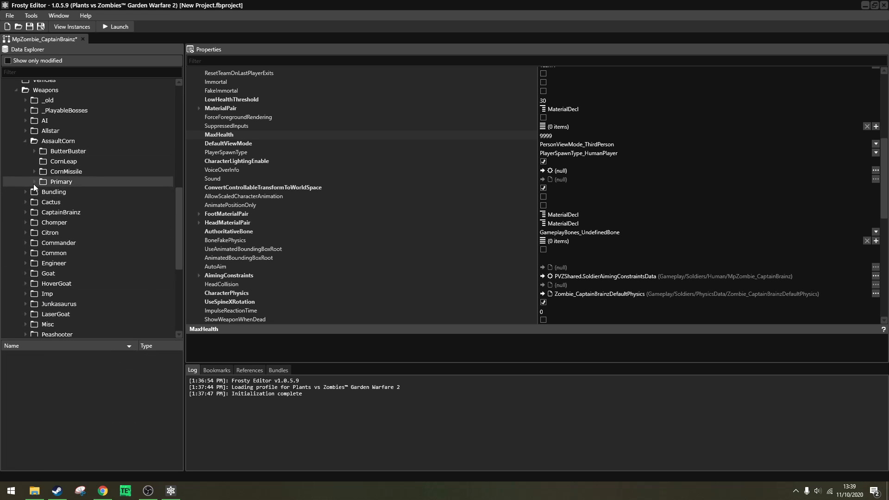
{"action": "left_click", "coordinate": [34, 182]}
{"action": "left_click", "coordinate": [62, 193]}
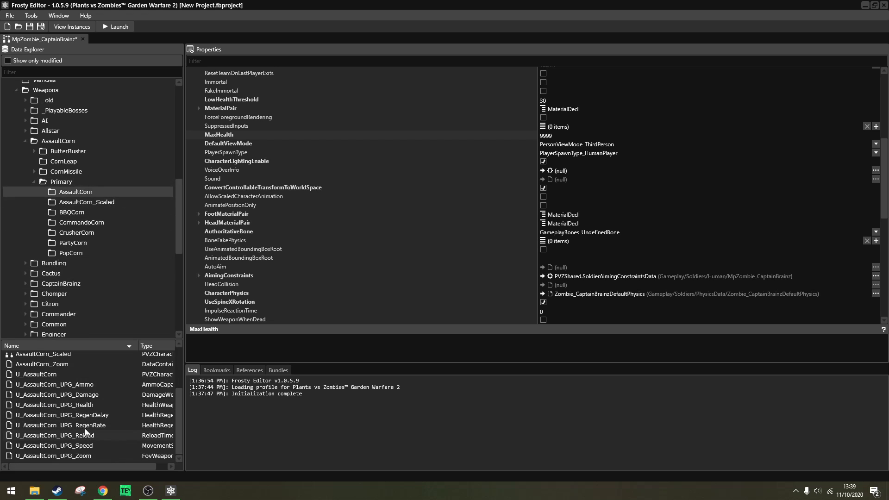
{"action": "scroll", "coordinate": [69, 424], "scroll_direction": "down", "scroll_amount": 1}
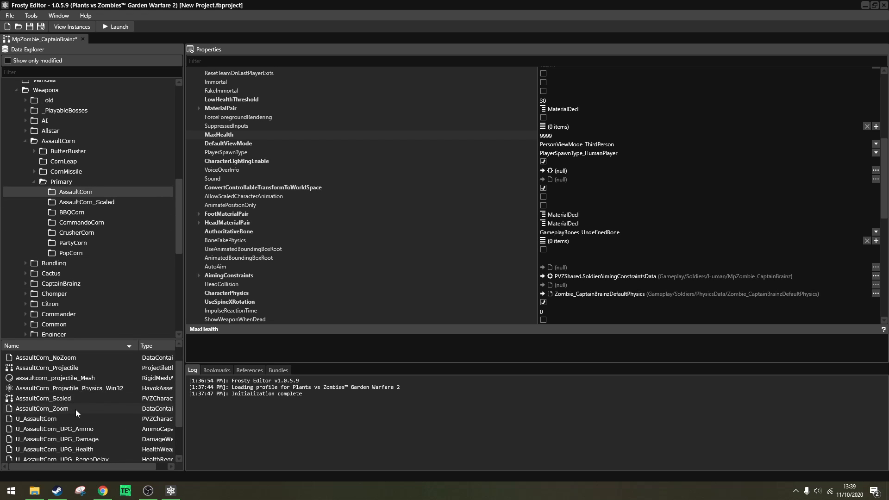
{"action": "scroll", "coordinate": [74, 413], "scroll_direction": "down", "scroll_amount": 2}
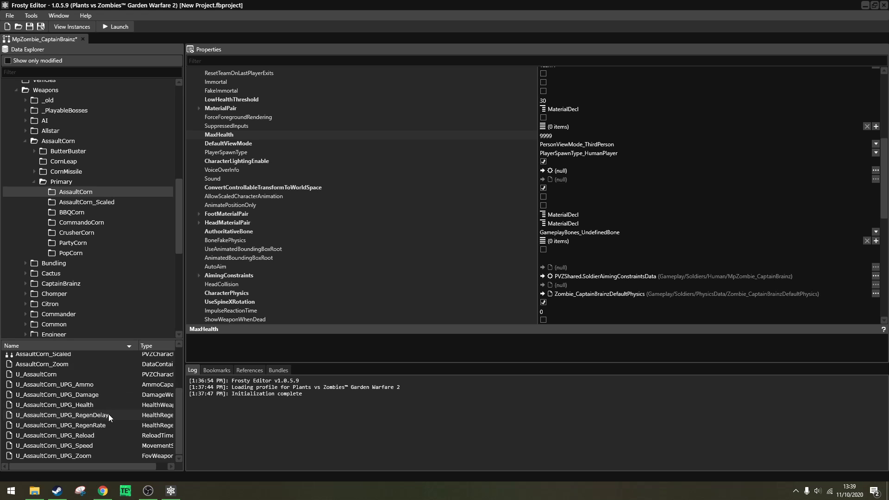
{"action": "scroll", "coordinate": [107, 414], "scroll_direction": "up", "scroll_amount": 3}
{"action": "double_click", "coordinate": [85, 387]}
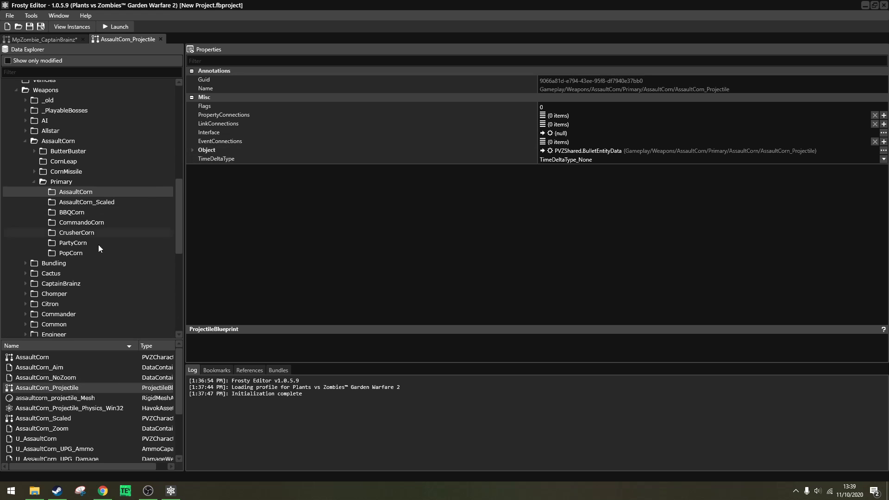
Step: Set StartDamage to 9 in the Object properties of AssaultCorn_Projectile
{"action": "left_click", "coordinate": [193, 150]}
{"action": "scroll", "coordinate": [239, 232], "scroll_direction": "down", "scroll_amount": 8}
{"action": "scroll", "coordinate": [244, 262], "scroll_direction": "down", "scroll_amount": 5}
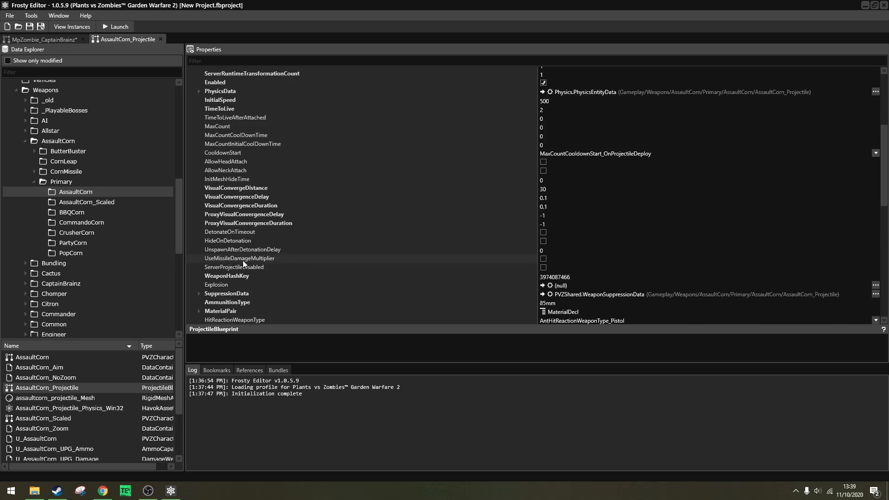
{"action": "scroll", "coordinate": [242, 262], "scroll_direction": "down", "scroll_amount": 7}
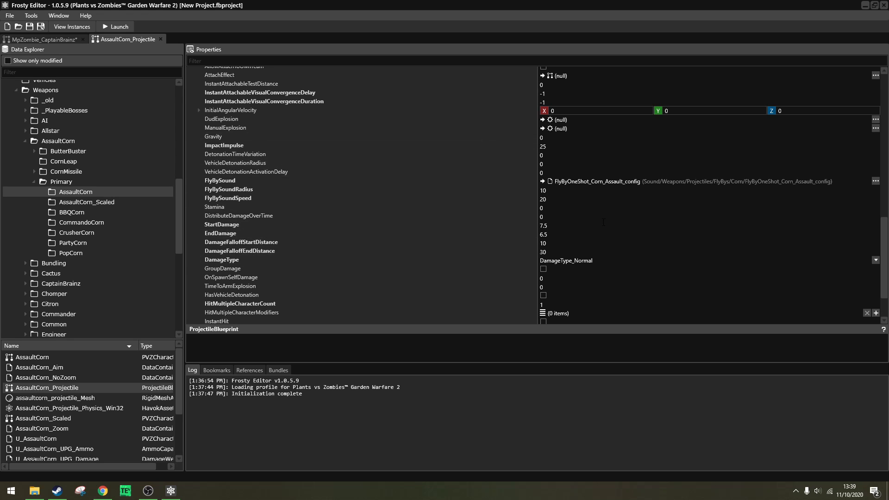
{"action": "left_click", "coordinate": [543, 225]}
{"action": "type", "text": "9"}
{"action": "key", "text": "Return"}
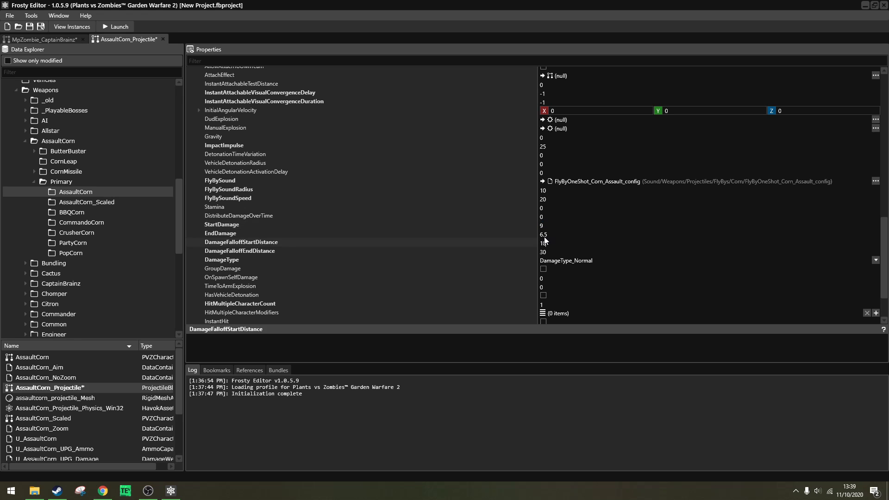
Step: Set the projectile's EndDamage to 7
{"action": "left_click", "coordinate": [545, 235]}
{"action": "type", "text": "7"}
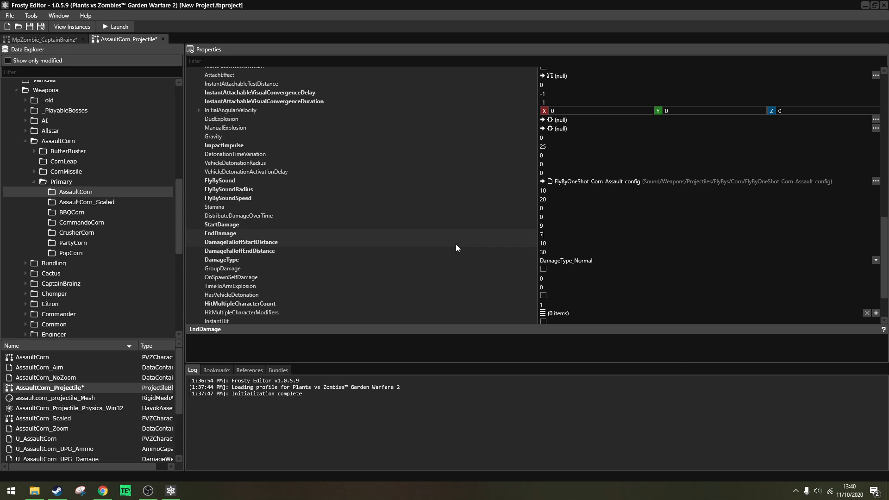
{"action": "left_click", "coordinate": [500, 241]}
Step: Examine the projectile's DamageFalloffStartDistance and DamageFalloffEndDistance values
{"action": "double_click", "coordinate": [545, 243]}
{"action": "left_click", "coordinate": [545, 251]}
{"action": "double_click", "coordinate": [543, 252]}
{"action": "left_click", "coordinate": [559, 243]}
Step: Open the AssaultCorn weapon asset, expand its Object properties and look through them
{"action": "left_click", "coordinate": [62, 357]}
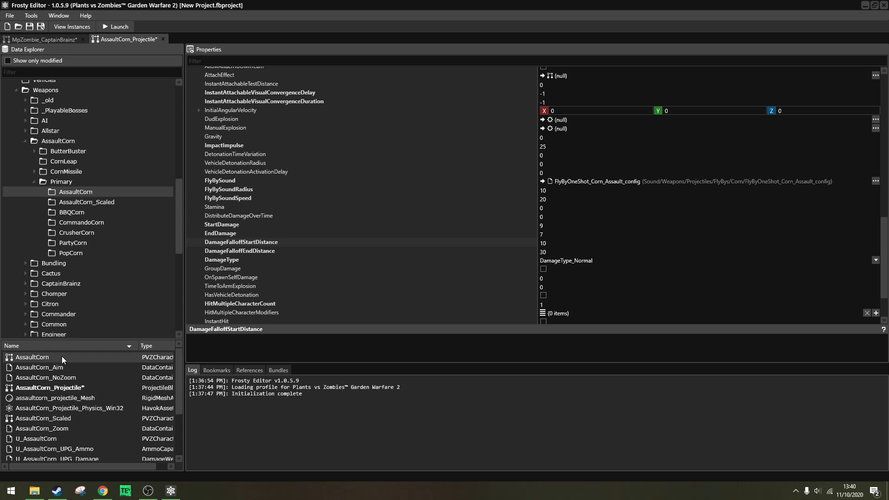
{"action": "double_click", "coordinate": [62, 357]}
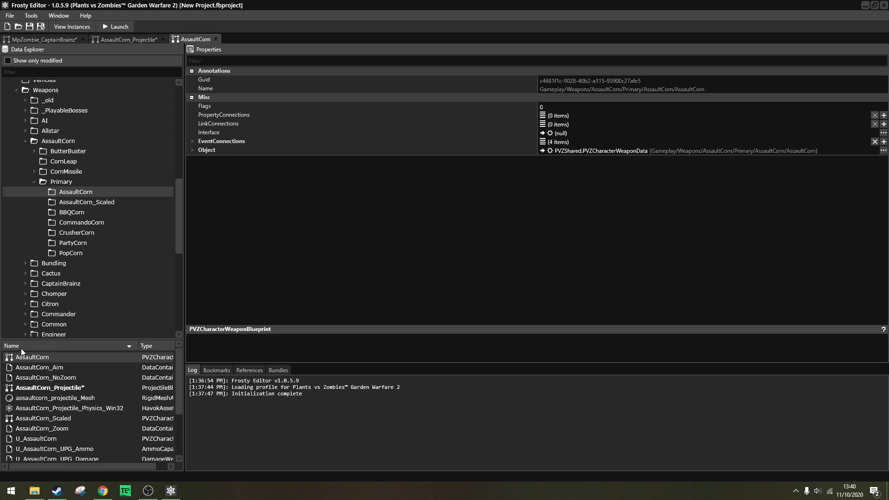
{"action": "scroll", "coordinate": [44, 380], "scroll_direction": "down", "scroll_amount": 2}
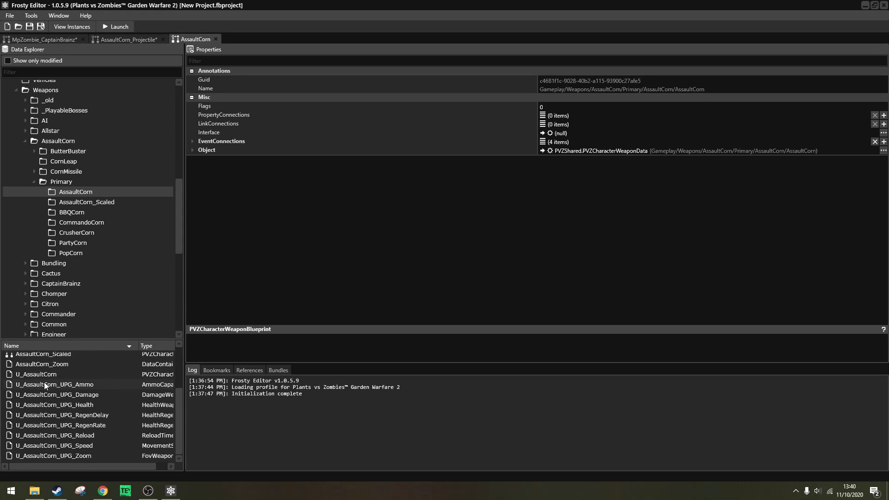
{"action": "scroll", "coordinate": [43, 378], "scroll_direction": "up", "scroll_amount": 2}
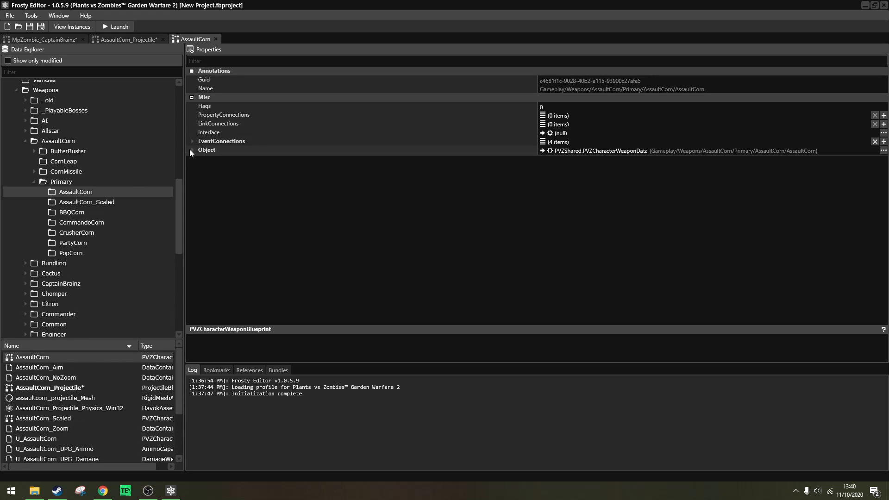
{"action": "left_click", "coordinate": [191, 150]}
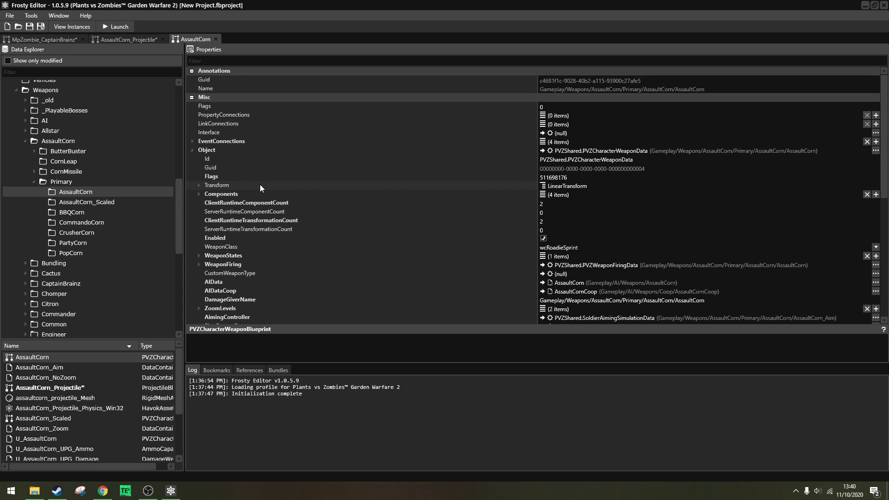
{"action": "scroll", "coordinate": [260, 190], "scroll_direction": "down", "scroll_amount": 5}
{"action": "scroll", "coordinate": [261, 223], "scroll_direction": "down", "scroll_amount": 4}
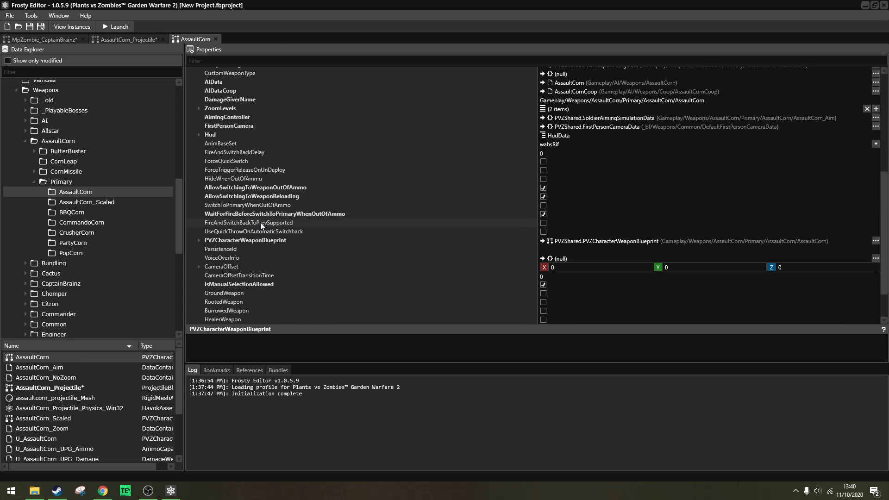
{"action": "scroll", "coordinate": [261, 222], "scroll_direction": "up", "scroll_amount": 9}
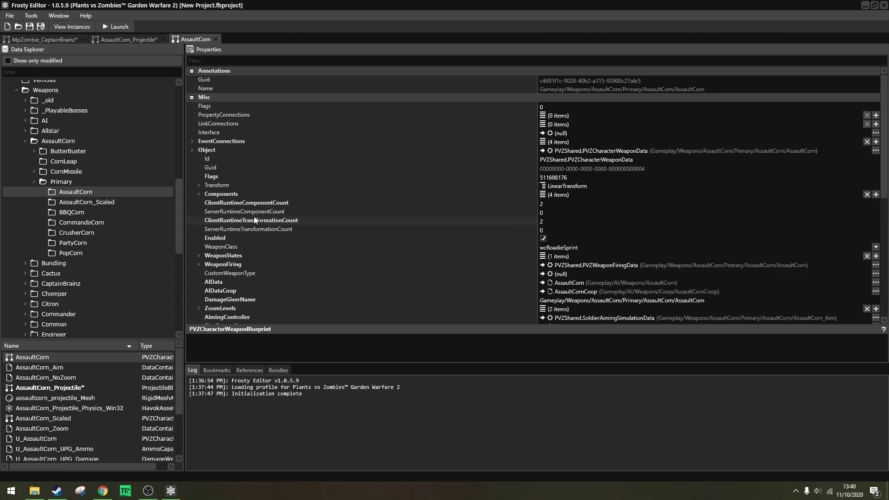
Step: Expand AssaultCorn's WeaponFiring, PrimaryFire and FireLogic properties and examine the rate-of-fire and reload settings
{"action": "left_click", "coordinate": [199, 264]}
{"action": "scroll", "coordinate": [200, 264], "scroll_direction": "down", "scroll_amount": 3}
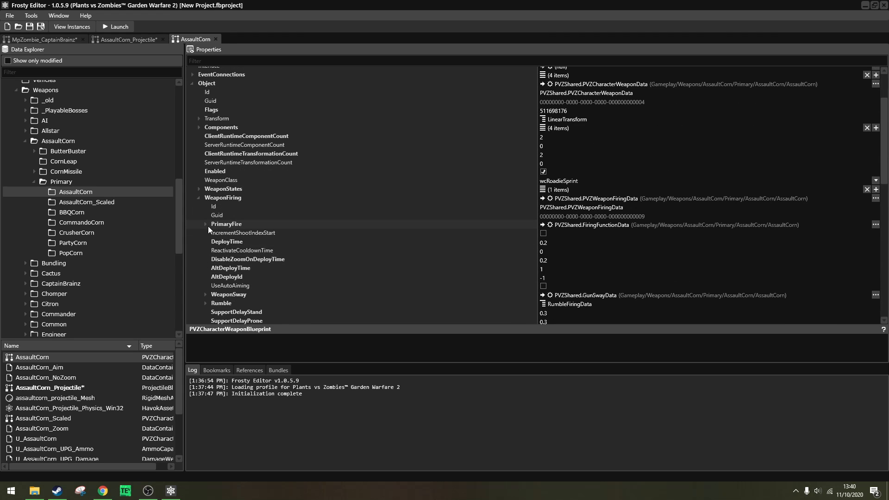
{"action": "left_click", "coordinate": [204, 225]}
{"action": "scroll", "coordinate": [204, 227], "scroll_direction": "down", "scroll_amount": 3}
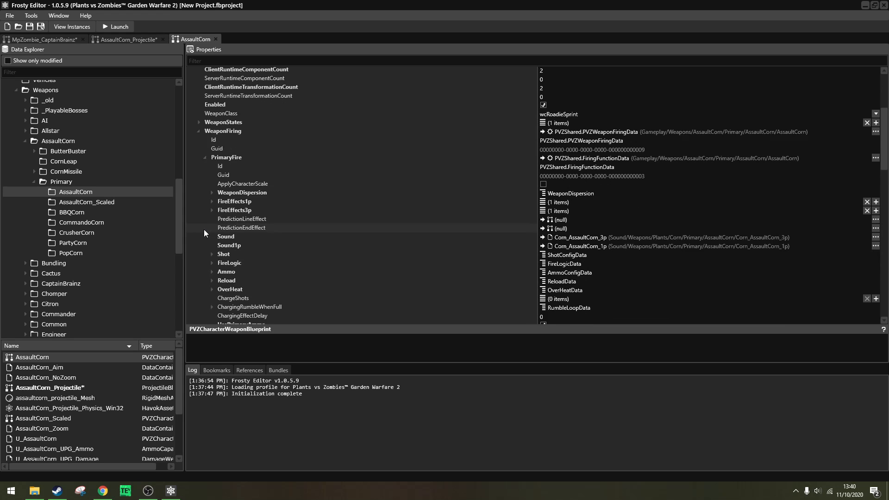
{"action": "scroll", "coordinate": [206, 184], "scroll_direction": "down", "scroll_amount": 1}
{"action": "scroll", "coordinate": [216, 183], "scroll_direction": "down", "scroll_amount": 3}
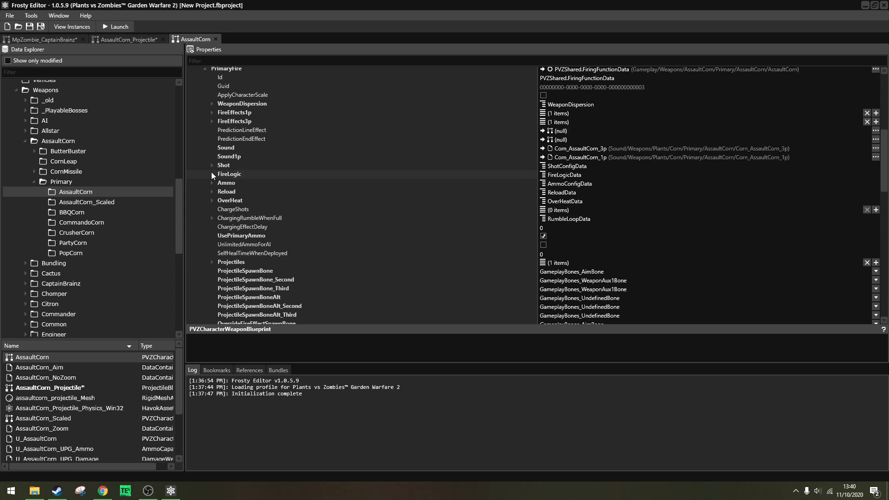
{"action": "left_click", "coordinate": [212, 174]}
{"action": "scroll", "coordinate": [212, 175], "scroll_direction": "down", "scroll_amount": 3}
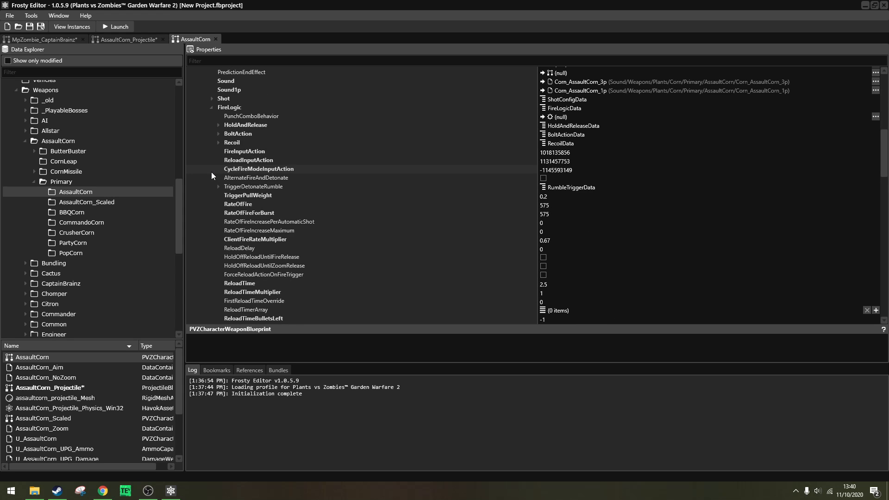
{"action": "scroll", "coordinate": [224, 188], "scroll_direction": "down", "scroll_amount": 7}
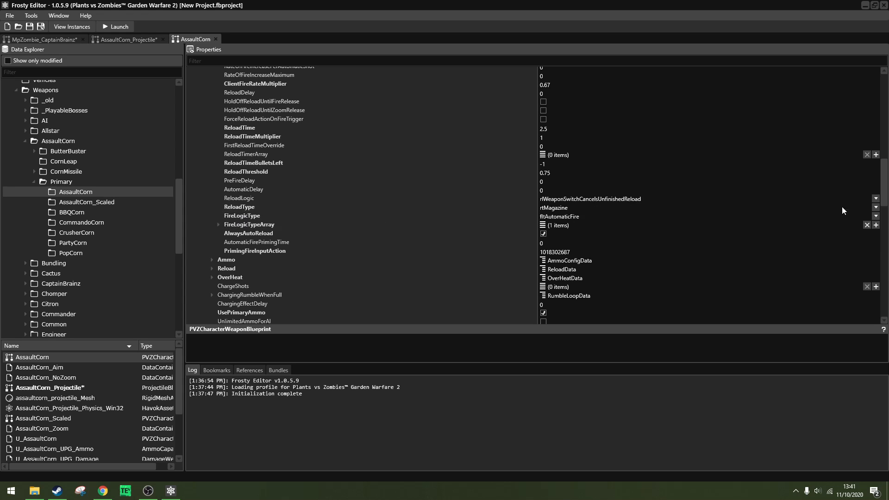
Step: Review the available FireLogicType options without changing the setting, and collapse the FireLogic properties
{"action": "left_click", "coordinate": [876, 216]}
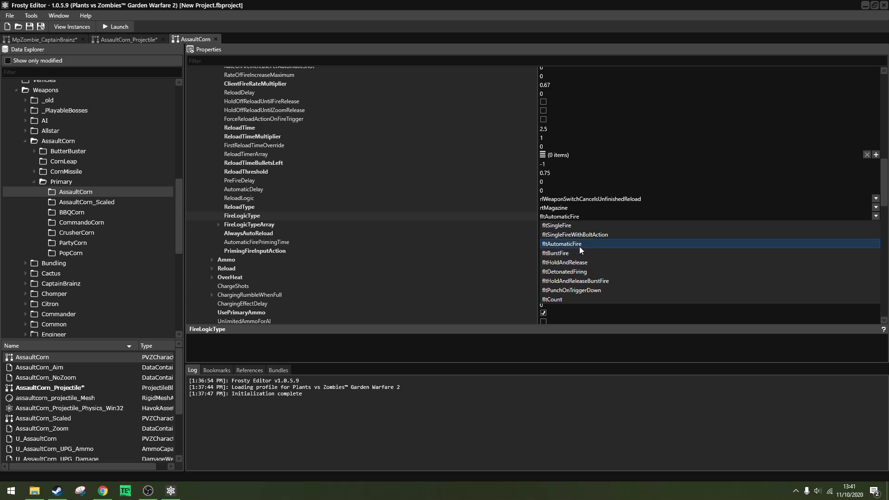
{"action": "left_click", "coordinate": [876, 217]}
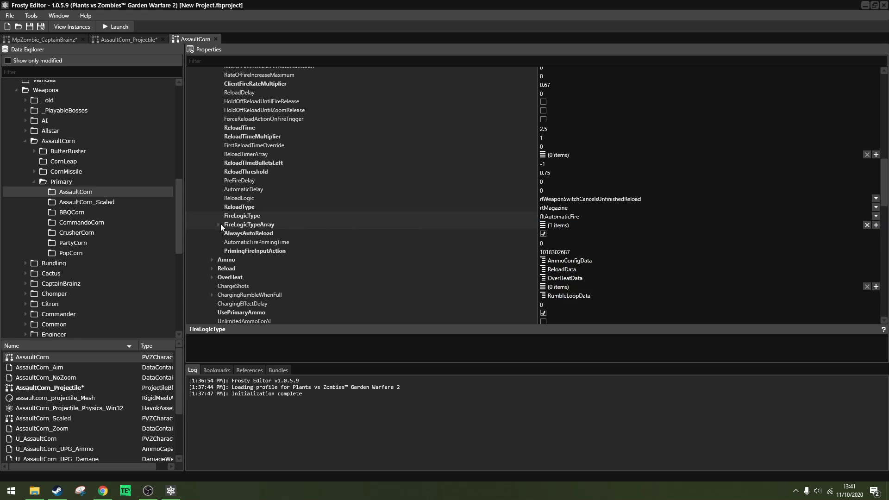
{"action": "scroll", "coordinate": [232, 219], "scroll_direction": "up", "scroll_amount": 7}
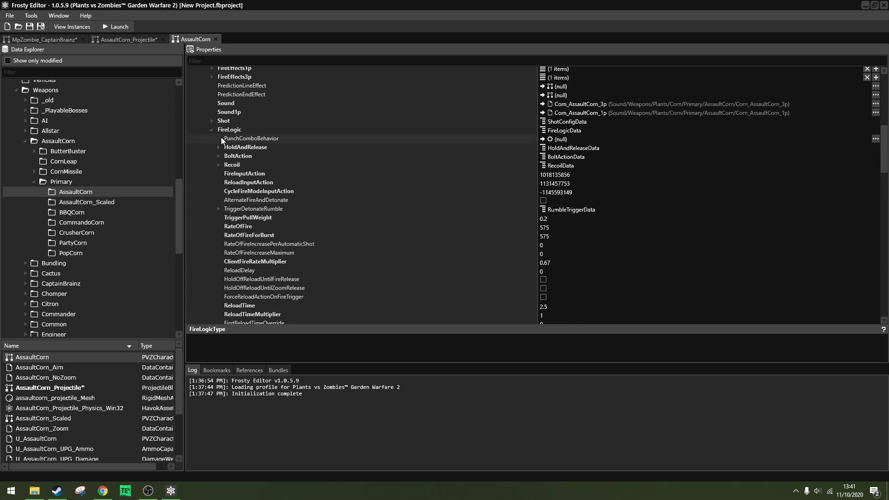
{"action": "left_click", "coordinate": [211, 129]}
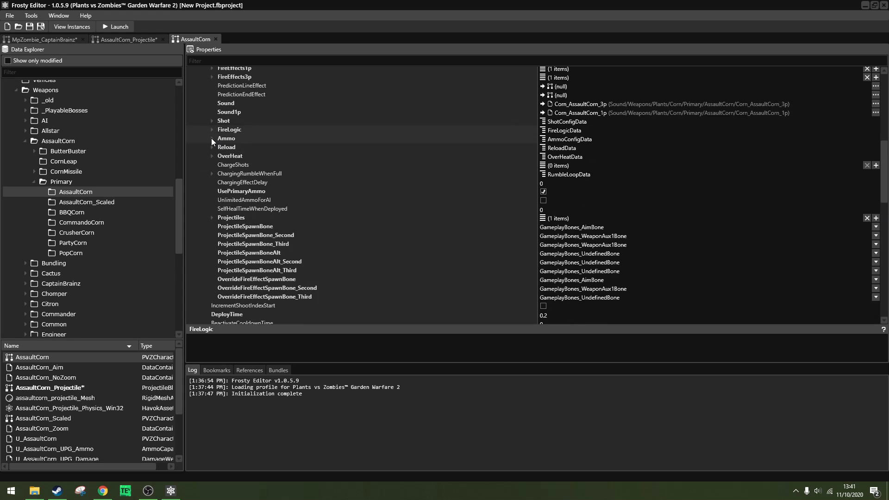
Step: Set MagazineCapacity to 60 in PrimaryFire's Ammo properties and check the Reload properties
{"action": "left_click", "coordinate": [211, 138]}
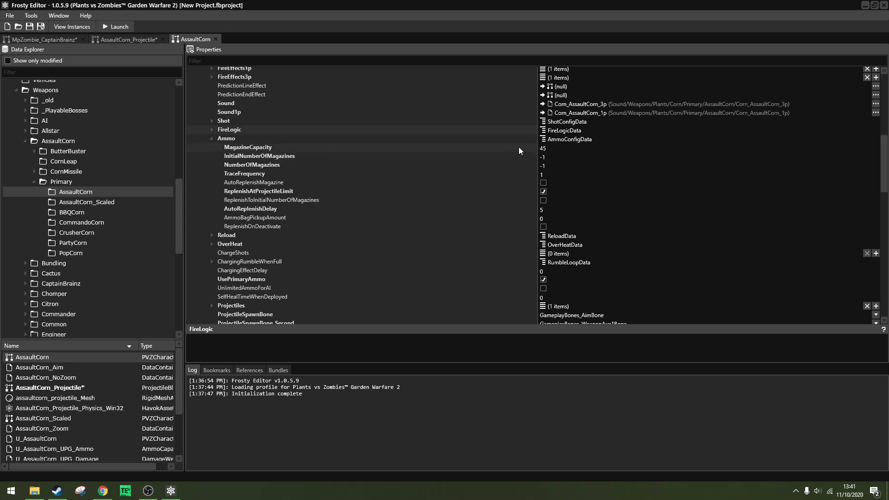
{"action": "double_click", "coordinate": [548, 149]}
{"action": "type", "text": "60"}
{"action": "left_click", "coordinate": [210, 139]}
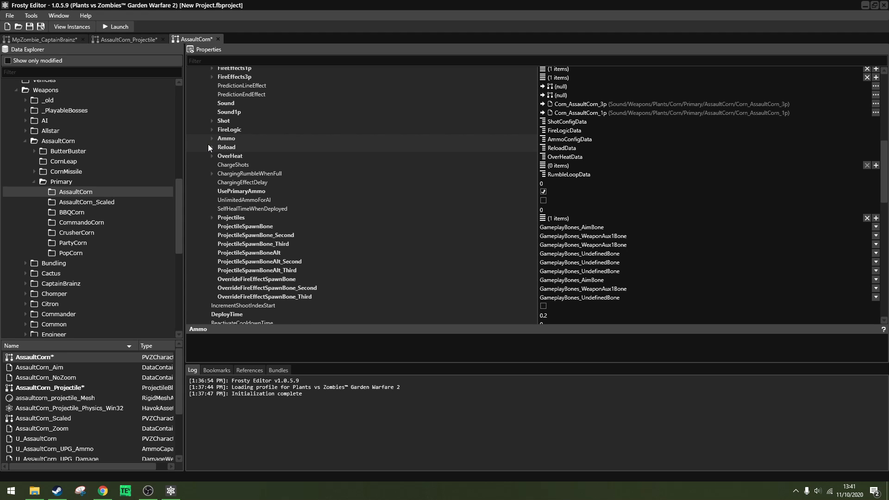
{"action": "left_click", "coordinate": [212, 147]}
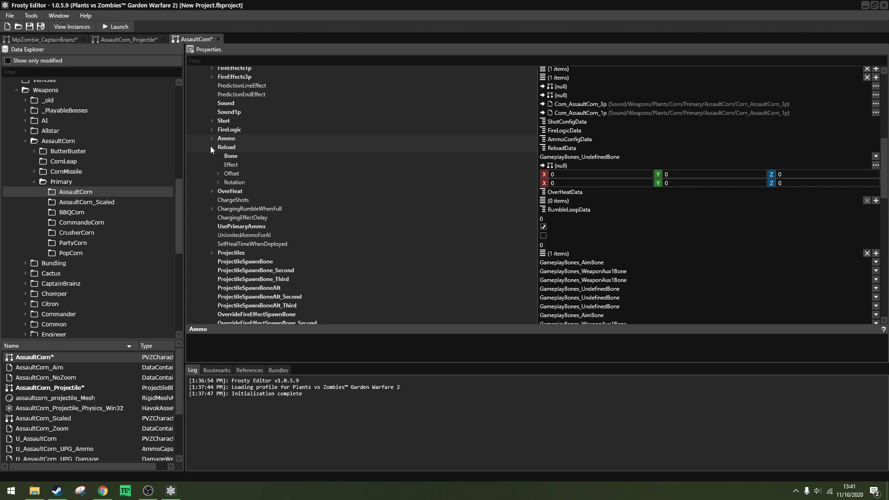
{"action": "left_click", "coordinate": [211, 147]}
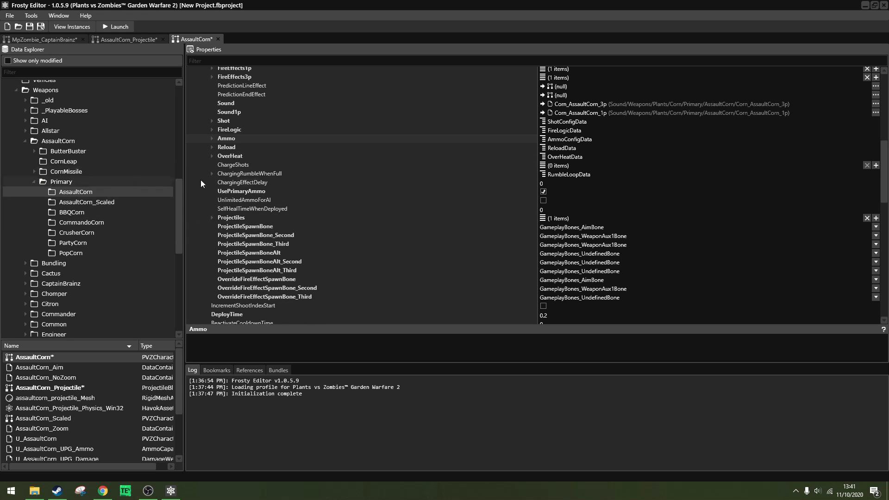
Step: Collapse the AssaultCorn folders and open the PartyFists_Weapon asset from CaptainBrainz's Primary/Party weapon folder
{"action": "left_click", "coordinate": [34, 181]}
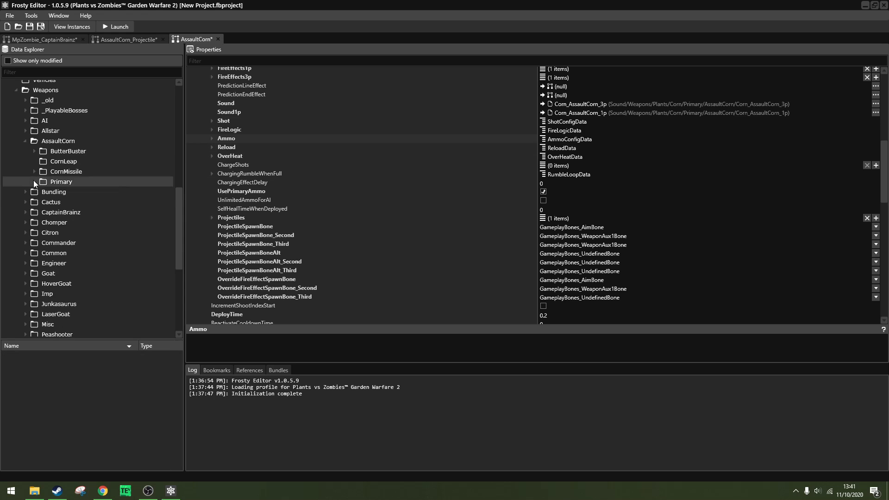
{"action": "left_click", "coordinate": [25, 141]}
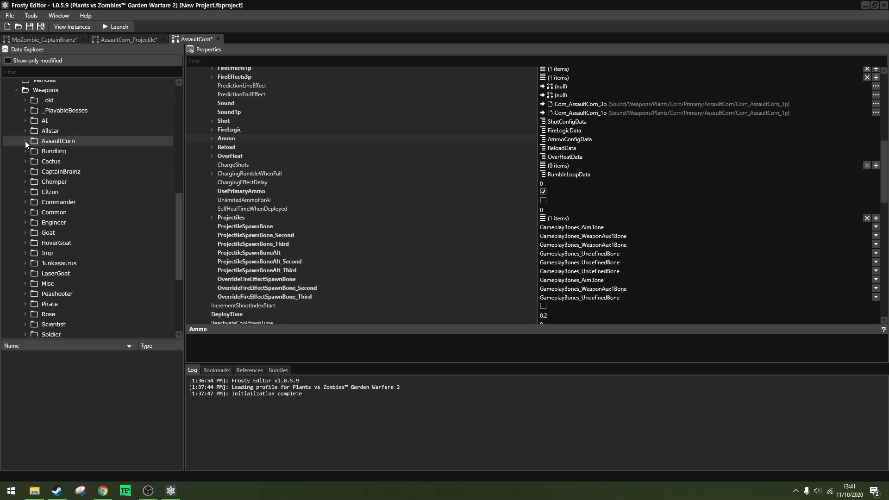
{"action": "scroll", "coordinate": [45, 205], "scroll_direction": "down", "scroll_amount": 1}
{"action": "scroll", "coordinate": [45, 204], "scroll_direction": "up", "scroll_amount": 2}
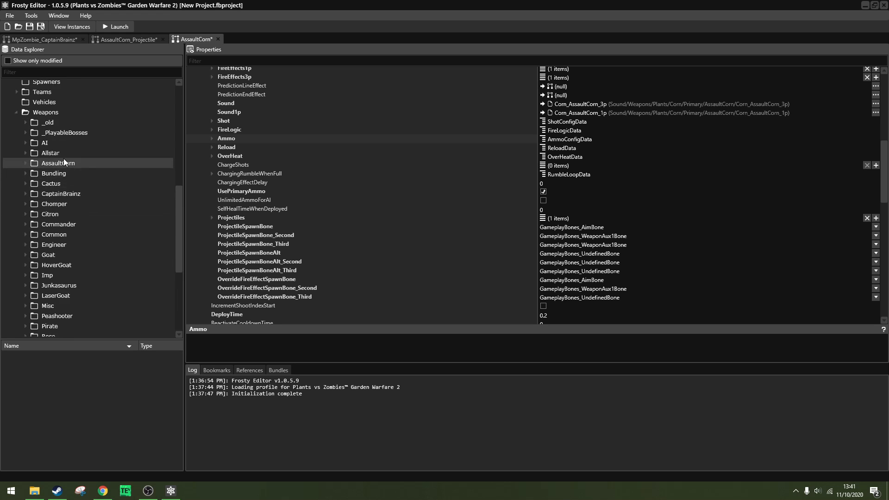
{"action": "left_click", "coordinate": [52, 196]}
{"action": "double_click", "coordinate": [53, 195]}
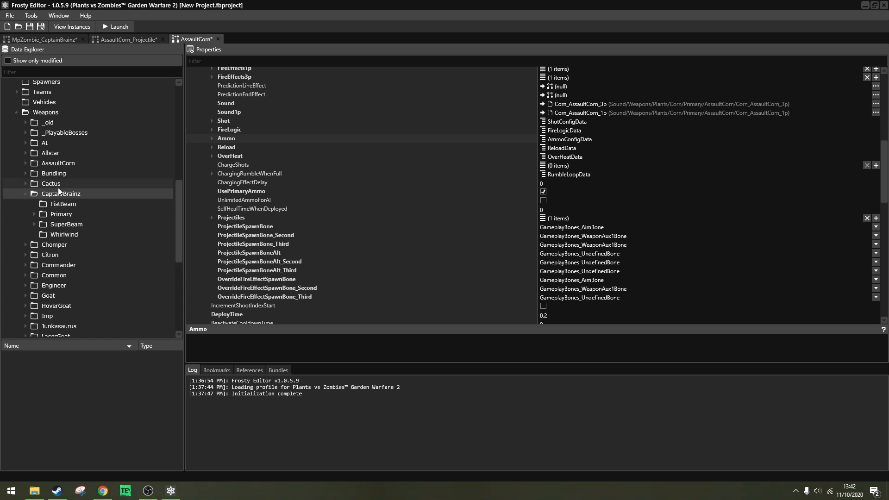
{"action": "left_click", "coordinate": [60, 215]}
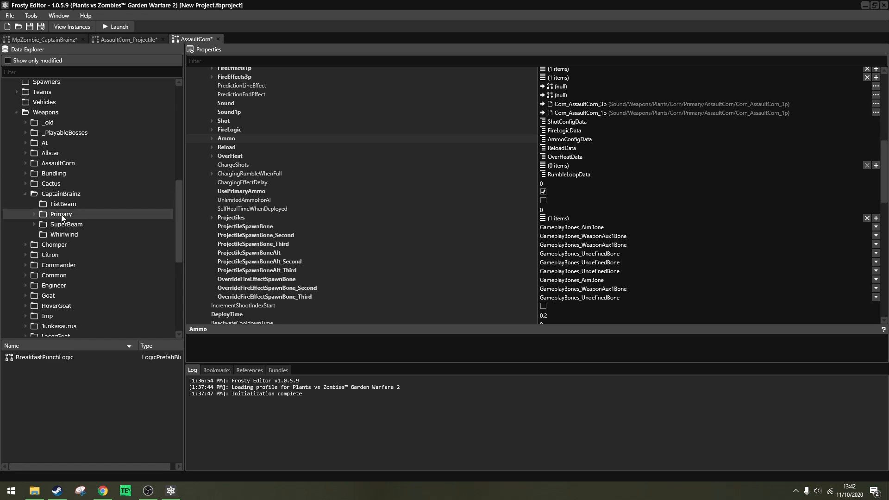
{"action": "double_click", "coordinate": [61, 215]}
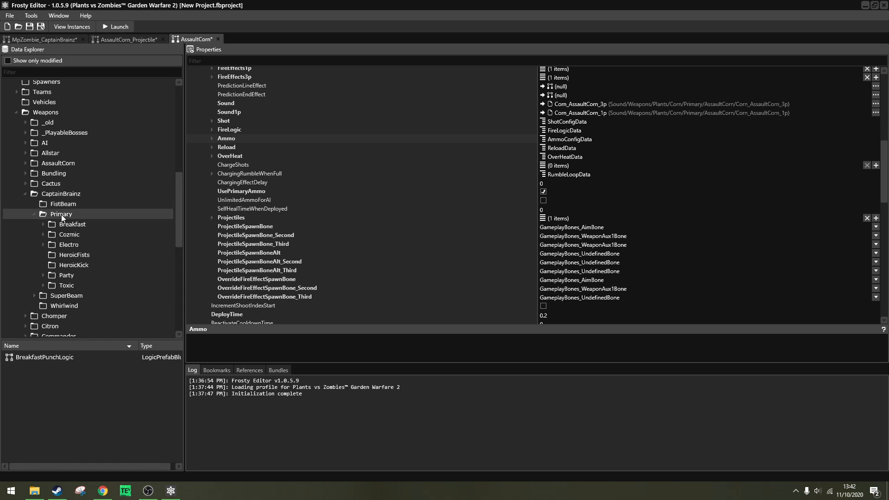
{"action": "double_click", "coordinate": [72, 275]}
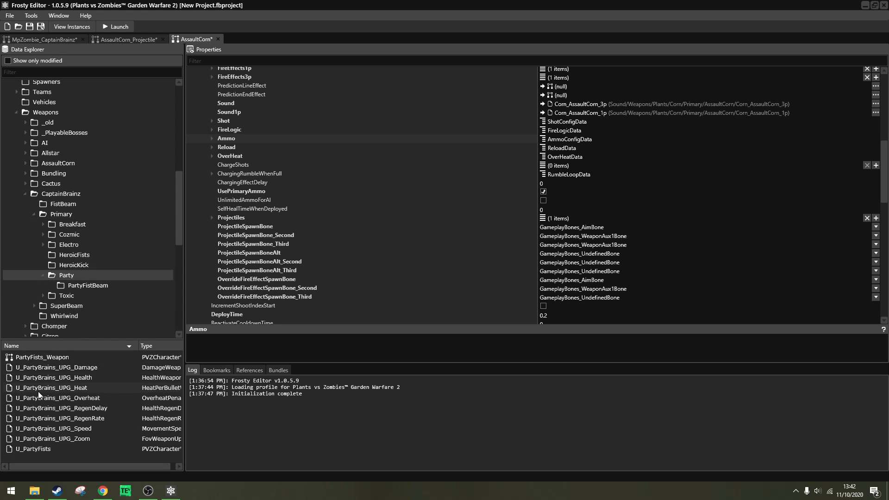
{"action": "double_click", "coordinate": [33, 358]}
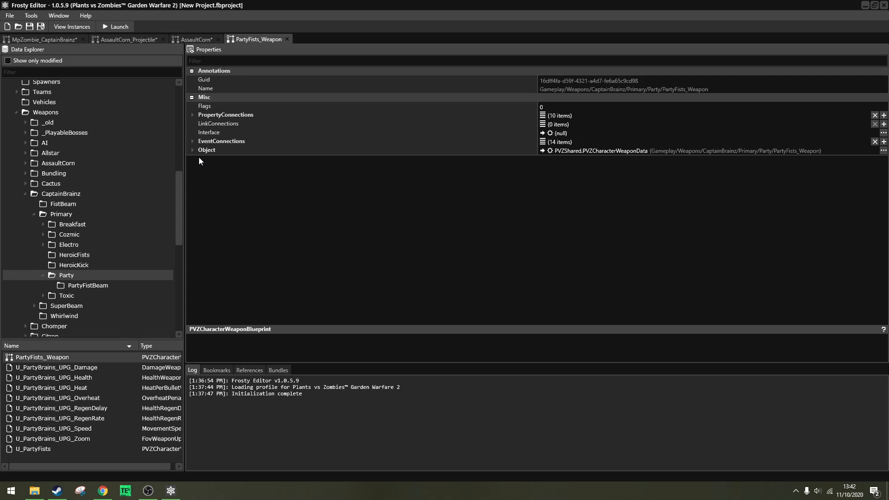
Step: Expand PartyFists_Weapon's Object properties and look through its Components list
{"action": "left_click", "coordinate": [192, 150]}
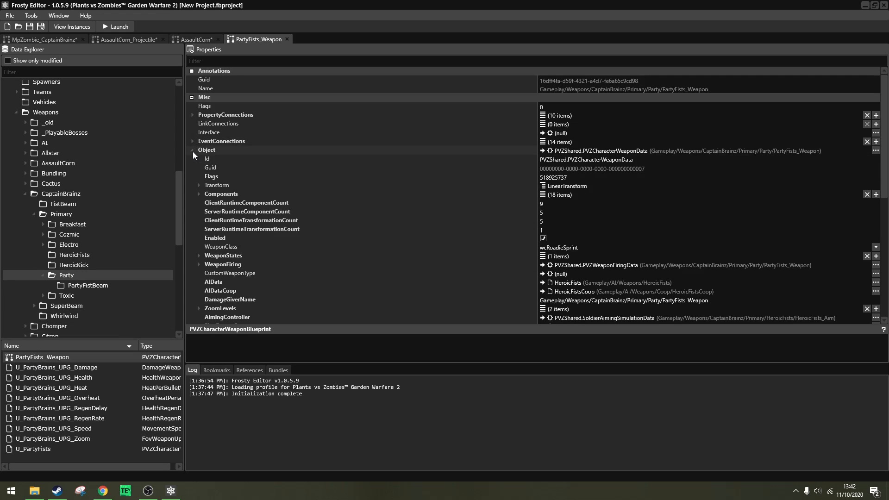
{"action": "scroll", "coordinate": [232, 207], "scroll_direction": "down", "scroll_amount": 3}
{"action": "scroll", "coordinate": [233, 216], "scroll_direction": "up", "scroll_amount": 3}
{"action": "left_click", "coordinate": [197, 196]}
{"action": "scroll", "coordinate": [457, 265], "scroll_direction": "down", "scroll_amount": 3}
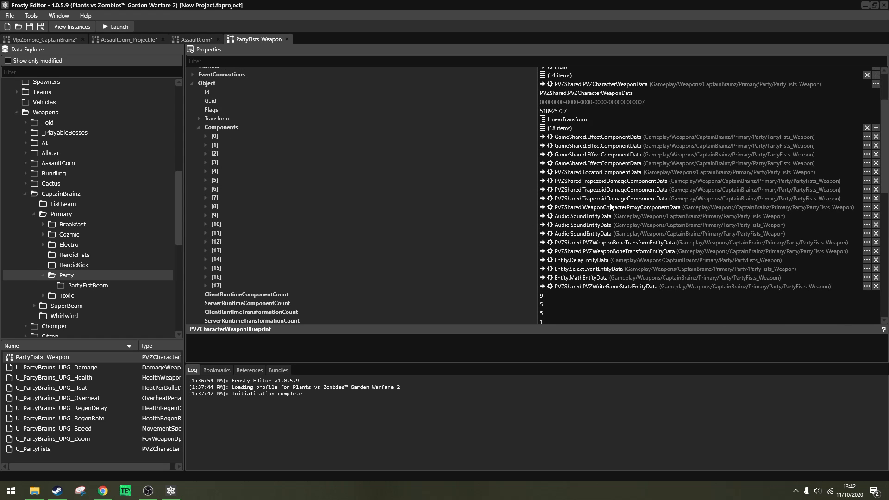
Step: Examine the DamageTrapezoid damage value of TrapezoidDamageComponentData in component [5], check component [4], and collapse both
{"action": "left_click", "coordinate": [558, 182]}
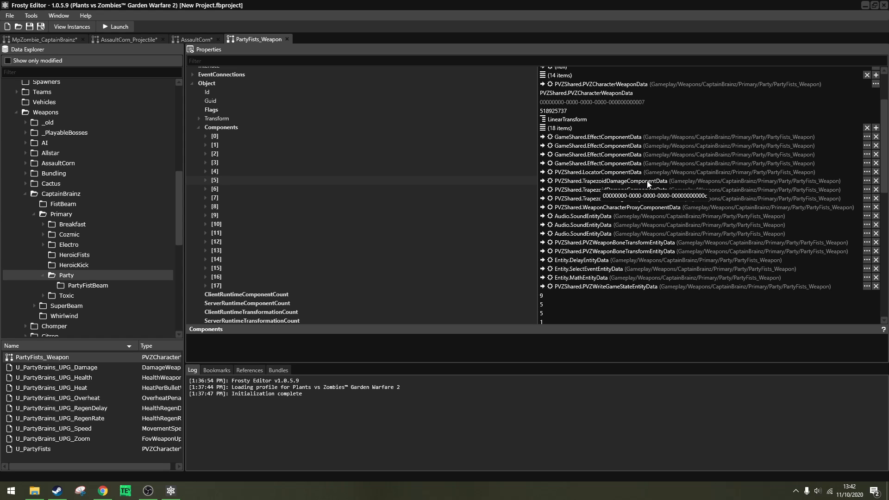
{"action": "double_click", "coordinate": [598, 181]}
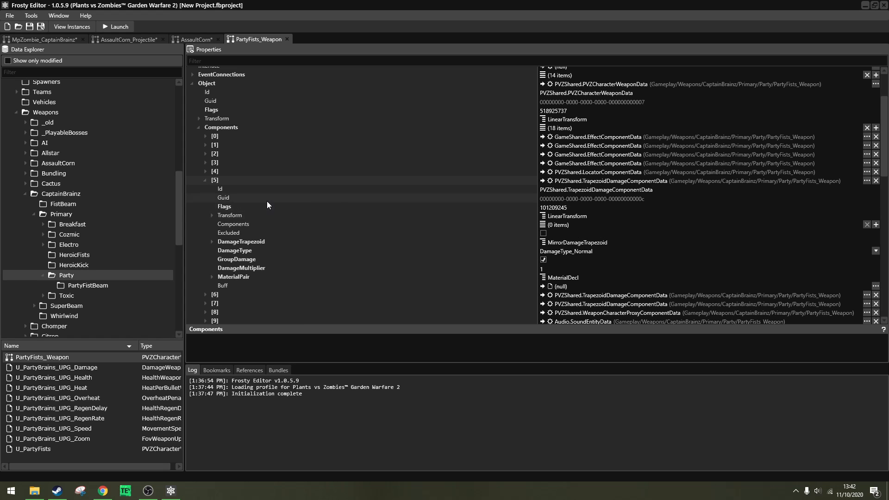
{"action": "left_click", "coordinate": [211, 243]}
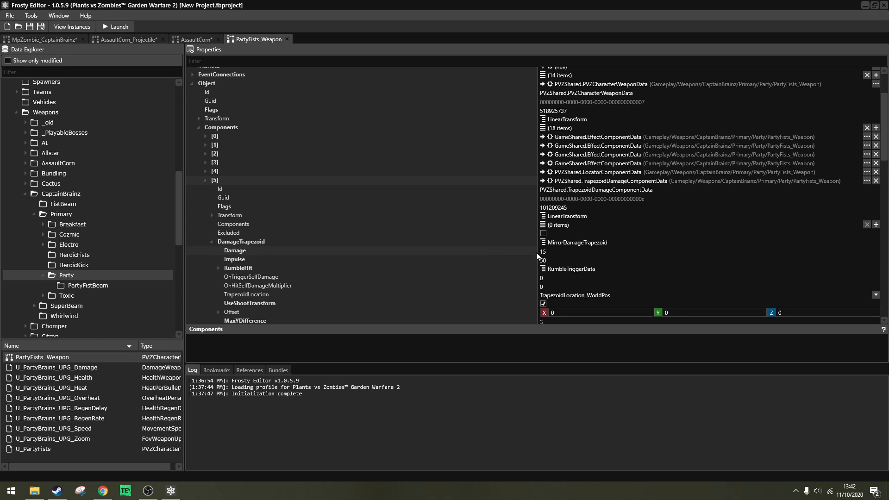
{"action": "left_click", "coordinate": [205, 180]}
{"action": "left_click", "coordinate": [212, 173]}
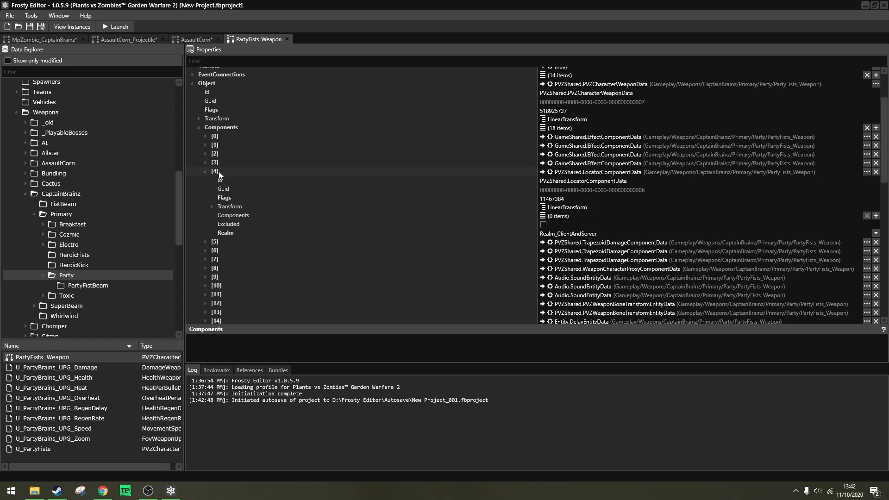
{"action": "left_click", "coordinate": [208, 174]}
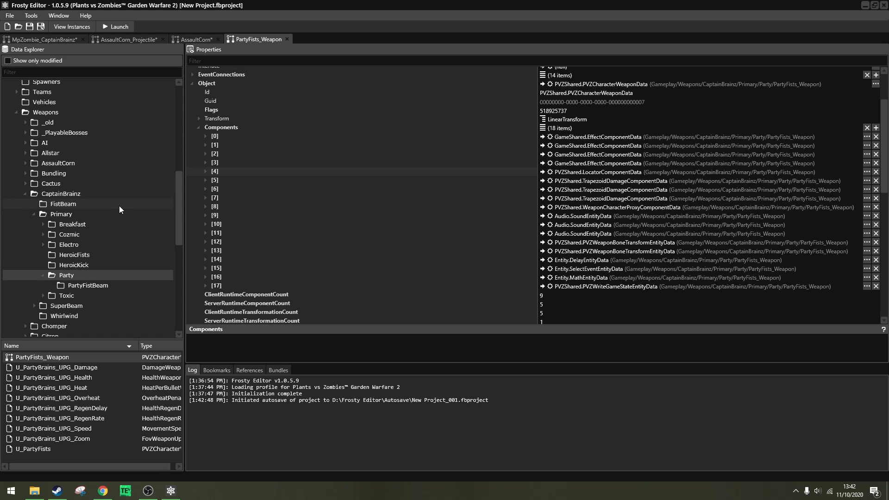
Step: Save the project as Metatac on the Data (D:) drive
{"action": "left_click", "coordinate": [26, 27]}
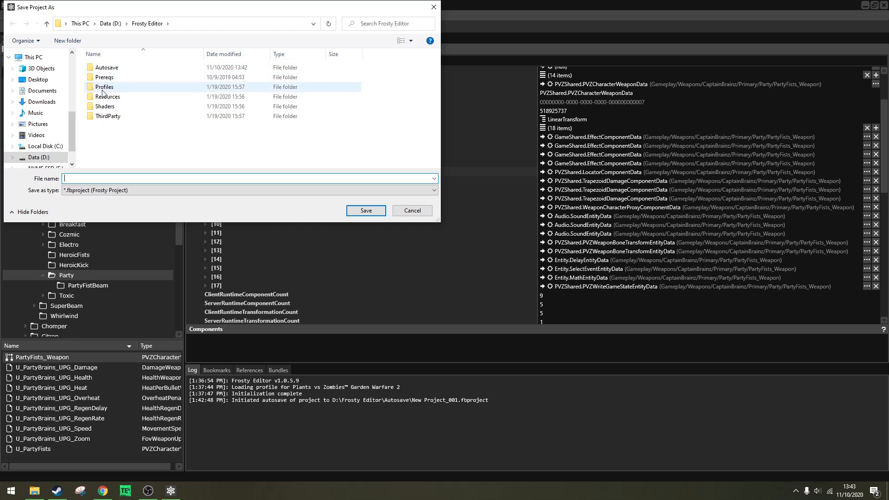
{"action": "left_click", "coordinate": [36, 157]}
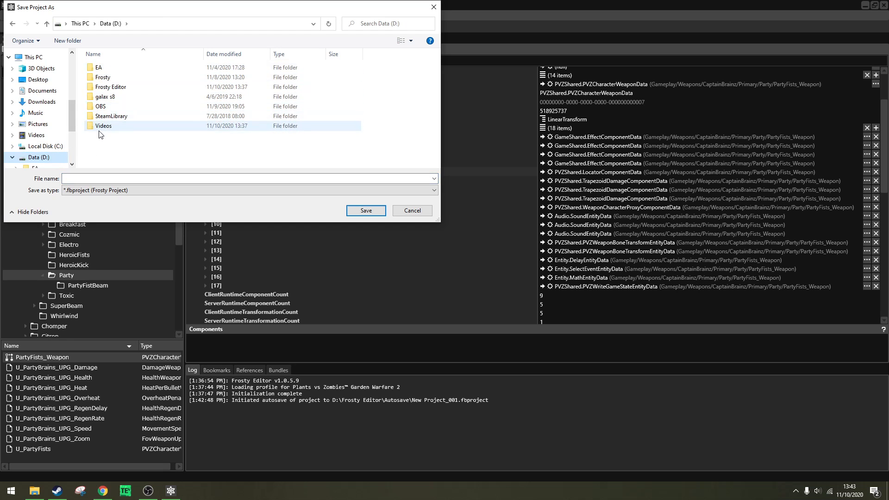
{"action": "left_click", "coordinate": [374, 212]}
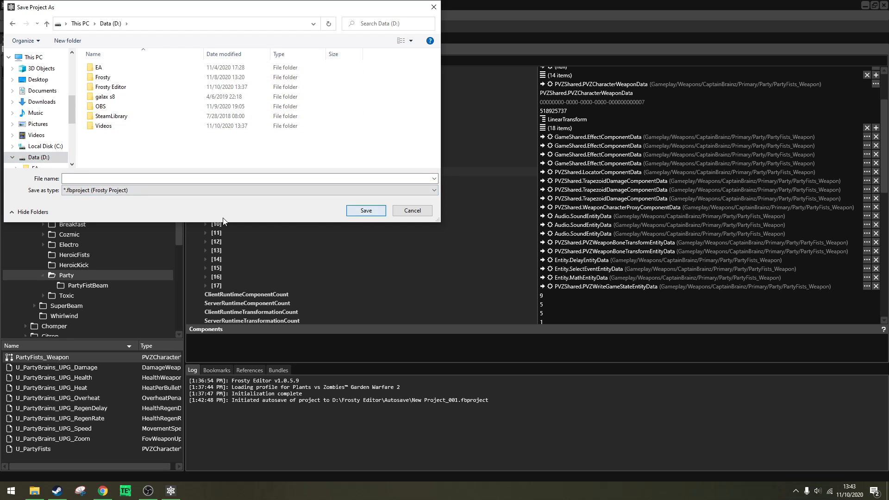
{"action": "left_click", "coordinate": [132, 178]}
{"action": "type", "text": "N"}
{"action": "key", "text": "BackSpace"}
{"action": "type", "text": "Metatac"}
{"action": "left_click", "coordinate": [366, 211]}
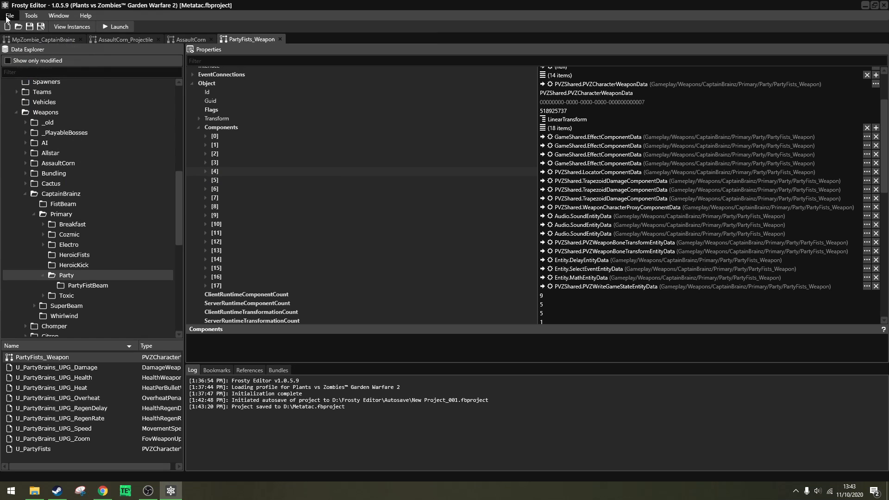
Step: Start exporting the project as a mod with the title "Dmage and Hpa", the author's name, category Buff and version 1.0
{"action": "left_click", "coordinate": [7, 19]}
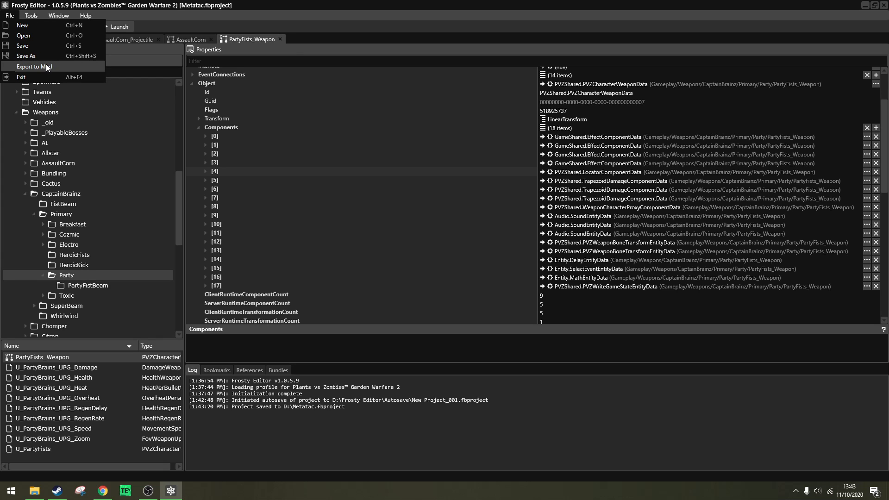
{"action": "left_click", "coordinate": [46, 66]}
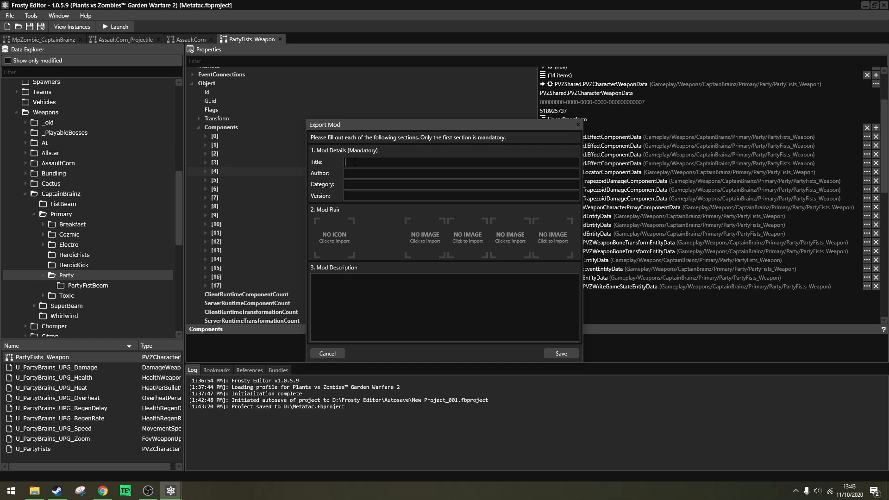
{"action": "type", "text": "d"}
{"action": "key", "text": "BackSpace"}
{"action": "type", "text": "Dmage and Hpa"}
{"action": "left_click", "coordinate": [367, 185]}
{"action": "type", "text": "Metatac"}
{"action": "left_click", "coordinate": [360, 181]}
{"action": "type", "text": "Buff"}
{"action": "type", "text": "1.0"}
Step: Save the exported mod file as Metatac on the Data (D:) drive
{"action": "left_click", "coordinate": [561, 353]}
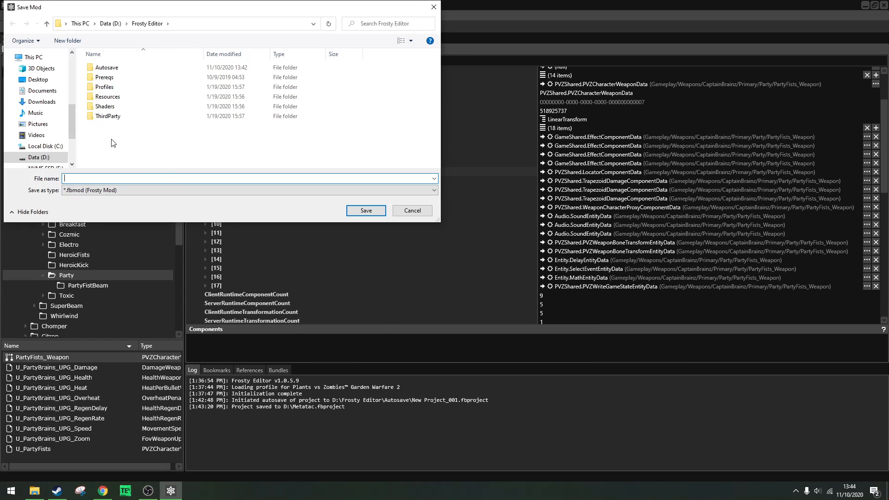
{"action": "left_click", "coordinate": [47, 158]}
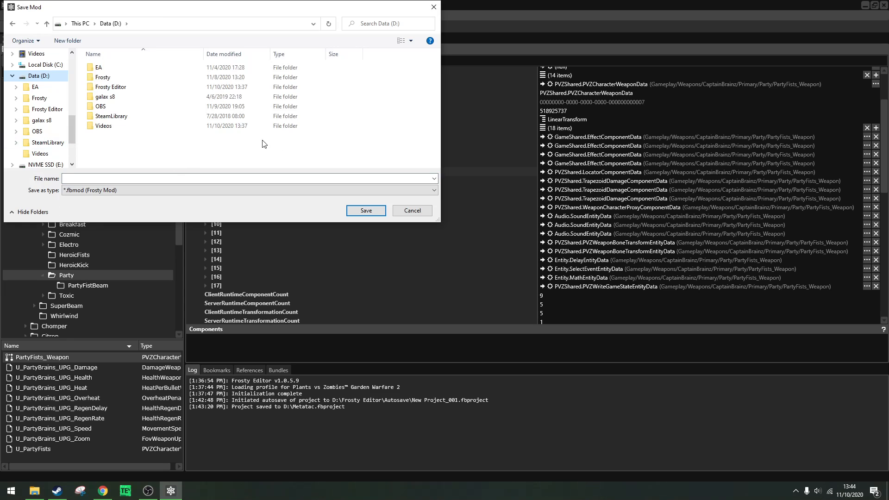
{"action": "left_click", "coordinate": [366, 211]}
{"action": "left_click", "coordinate": [285, 180]}
{"action": "type", "text": "Mete"}
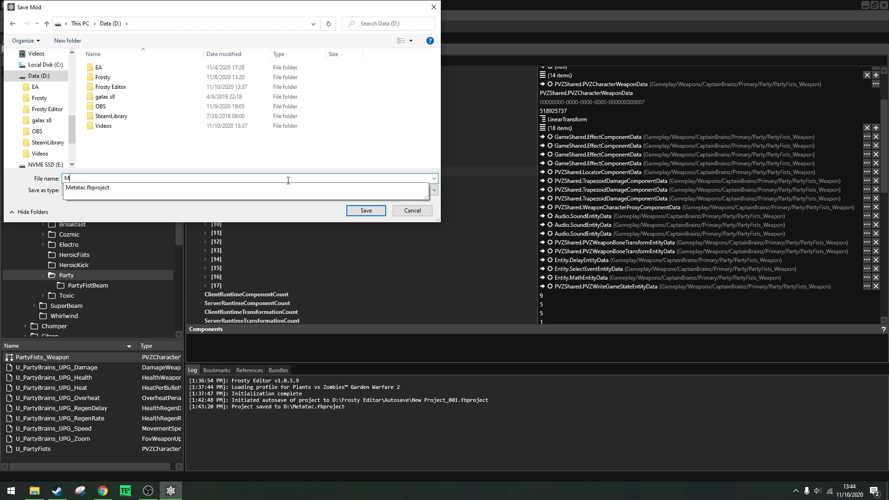
{"action": "key", "text": "BackSpace"}
{"action": "type", "text": "atac"}
{"action": "left_click", "coordinate": [366, 211]}
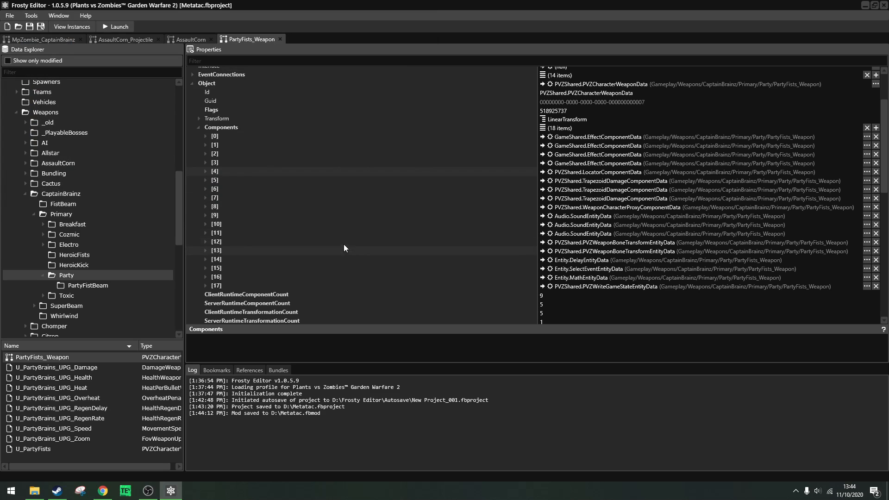